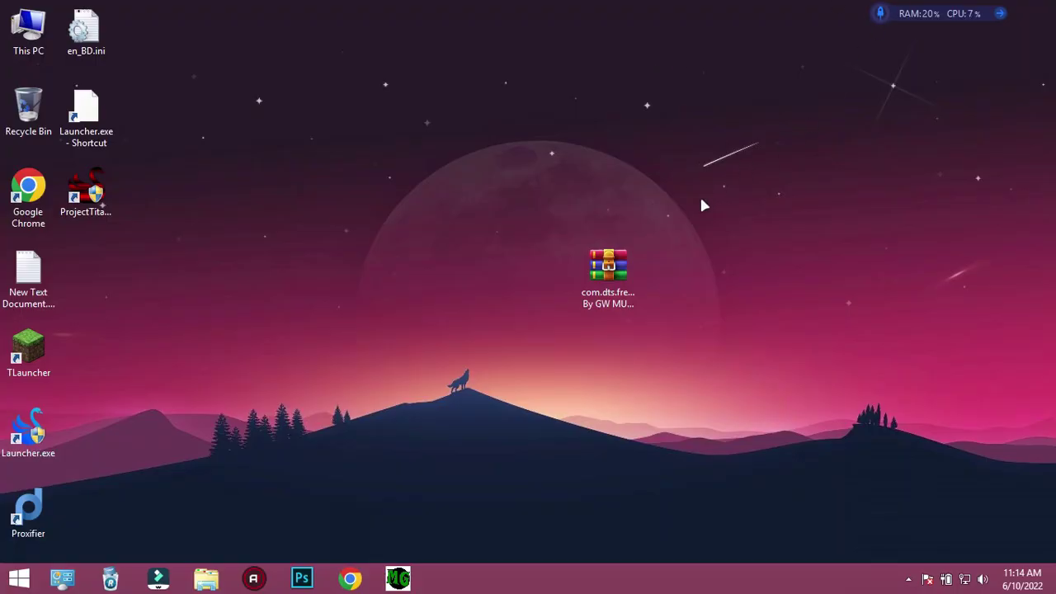
# Move the com.dts.freefireth RAR archive to the upper middle of the desktop and check its properties
pyautogui.moveTo(606, 268); pyautogui.dragTo(491, 120)
pyautogui.rightClick(491, 118)
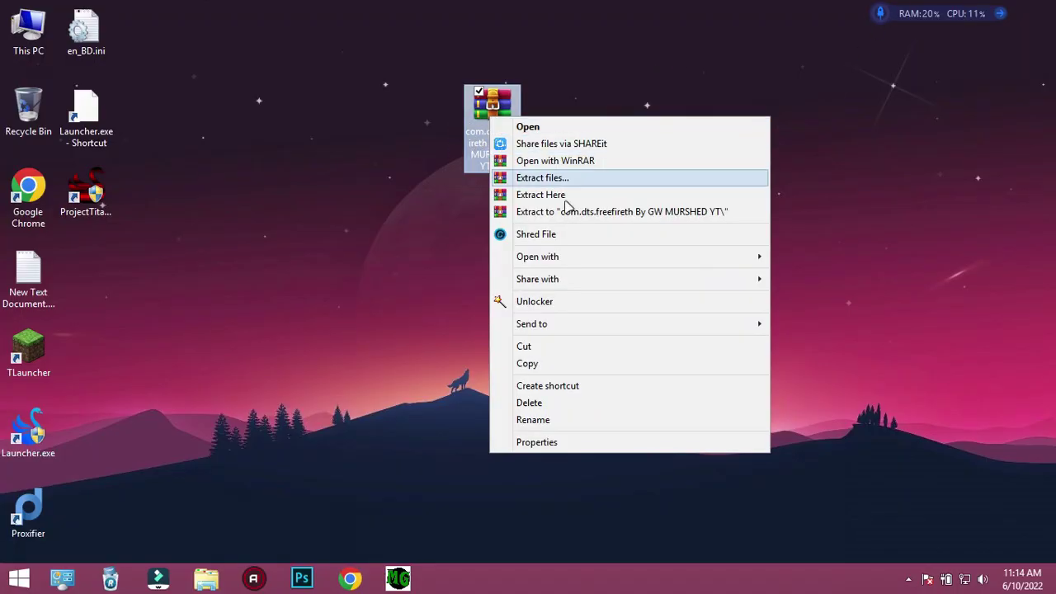
pyautogui.click(558, 442)
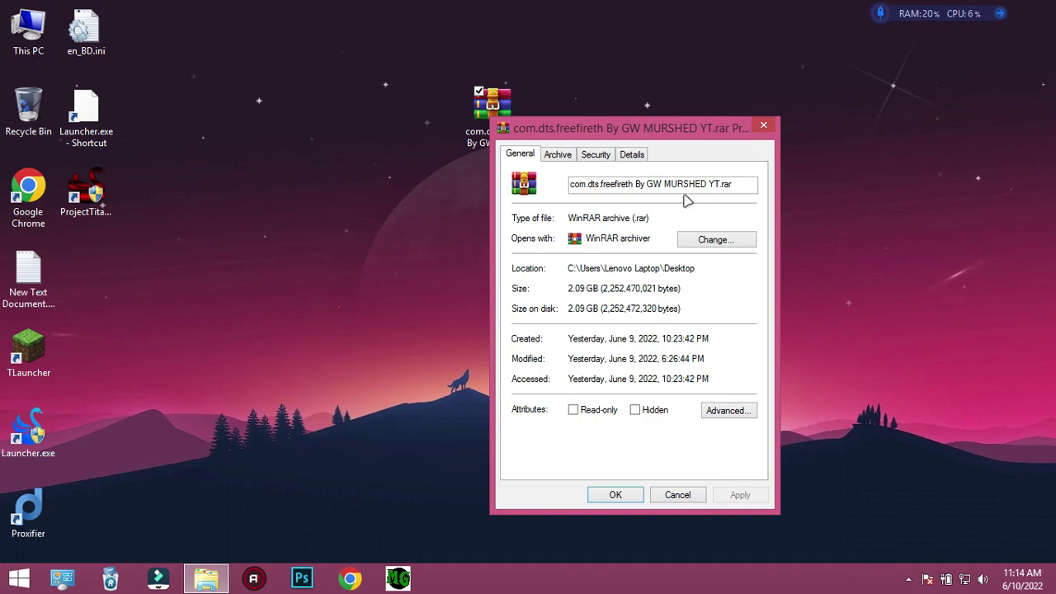
pyautogui.click(760, 128)
pyautogui.rightClick(754, 122)
pyautogui.click(771, 170)
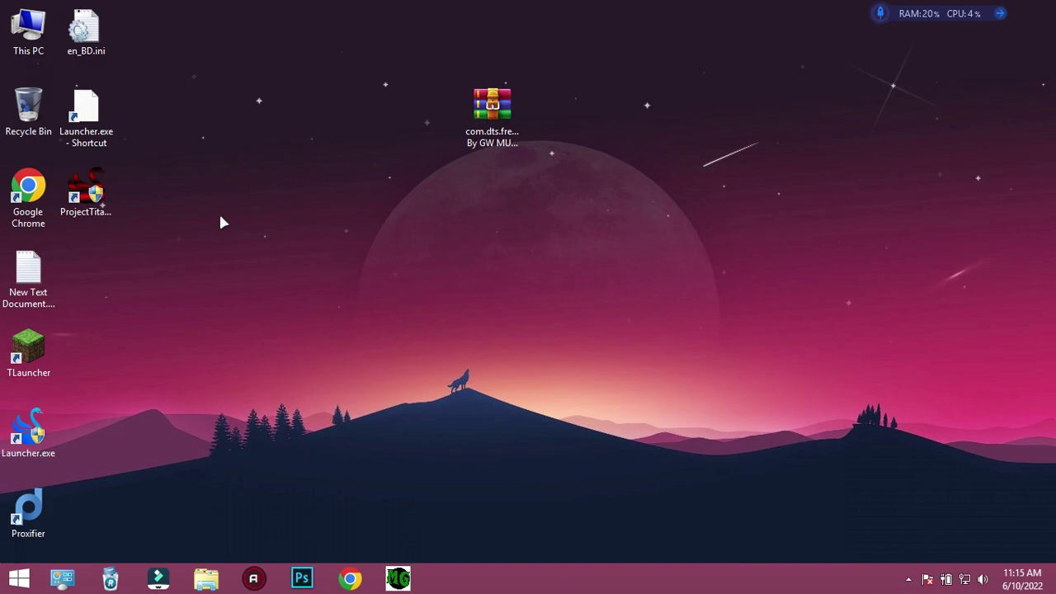
# Extract the com.dts.freefireth archive directly onto the desktop, entering the archive password with password display turned off
pyautogui.rightClick(498, 97)
pyautogui.click(569, 181)
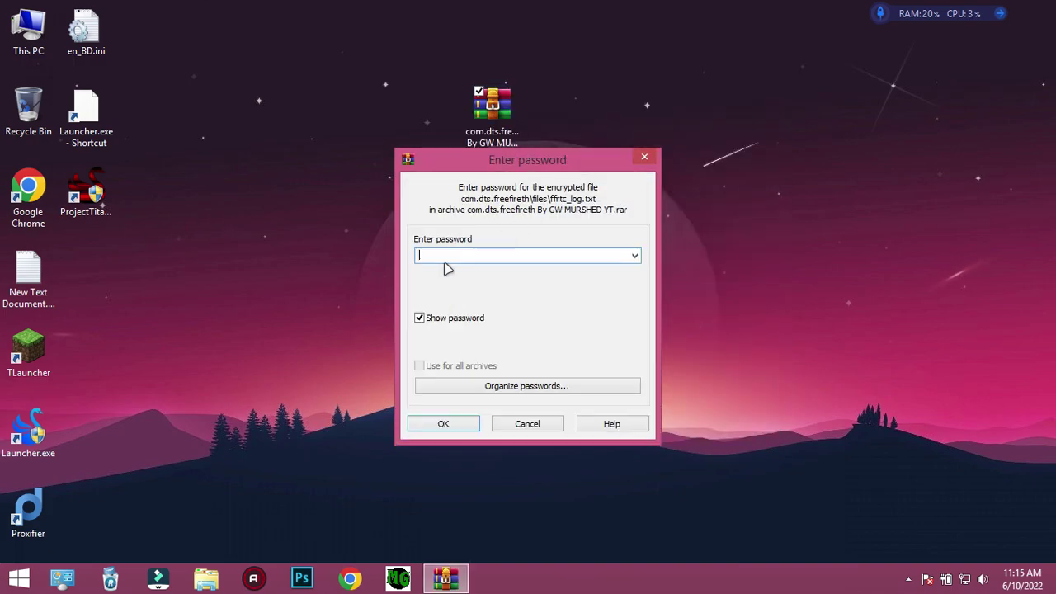
pyautogui.click(428, 317)
pyautogui.rightClick(449, 254)
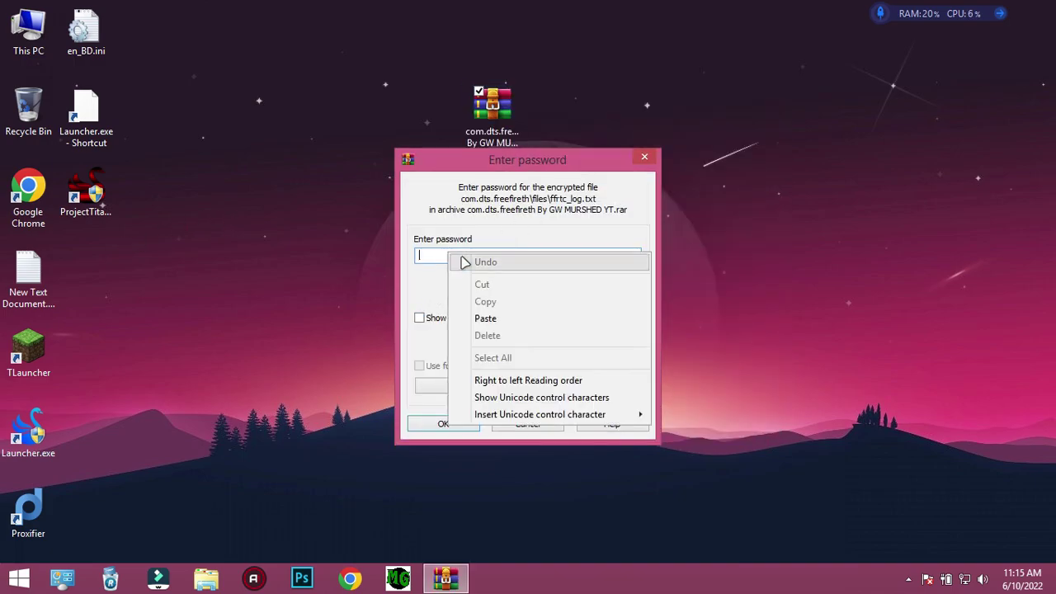
pyautogui.click(487, 318)
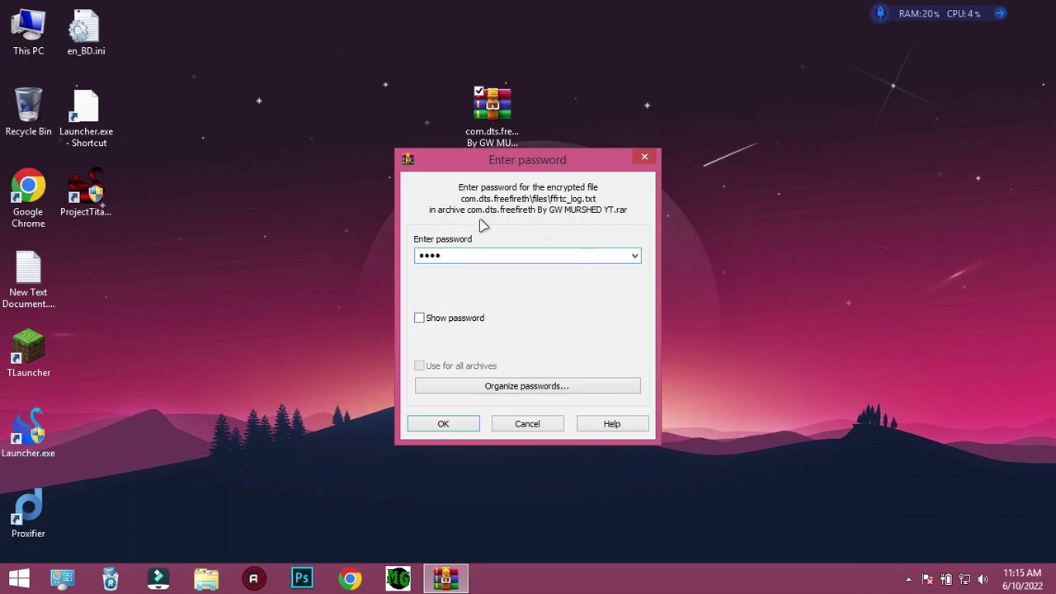
pyautogui.click(425, 429)
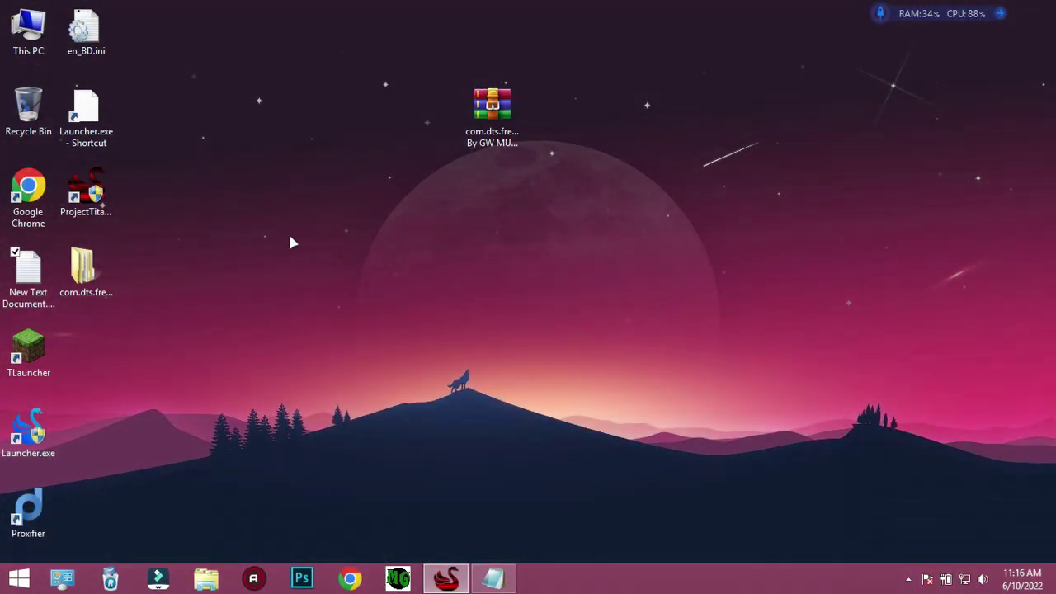
# Move the extracted com.dts.freefireth folder to the middle of the desktop and check its properties
pyautogui.rightClick(255, 203)
pyautogui.click(281, 245)
pyautogui.moveTo(107, 264); pyautogui.dragTo(538, 255)
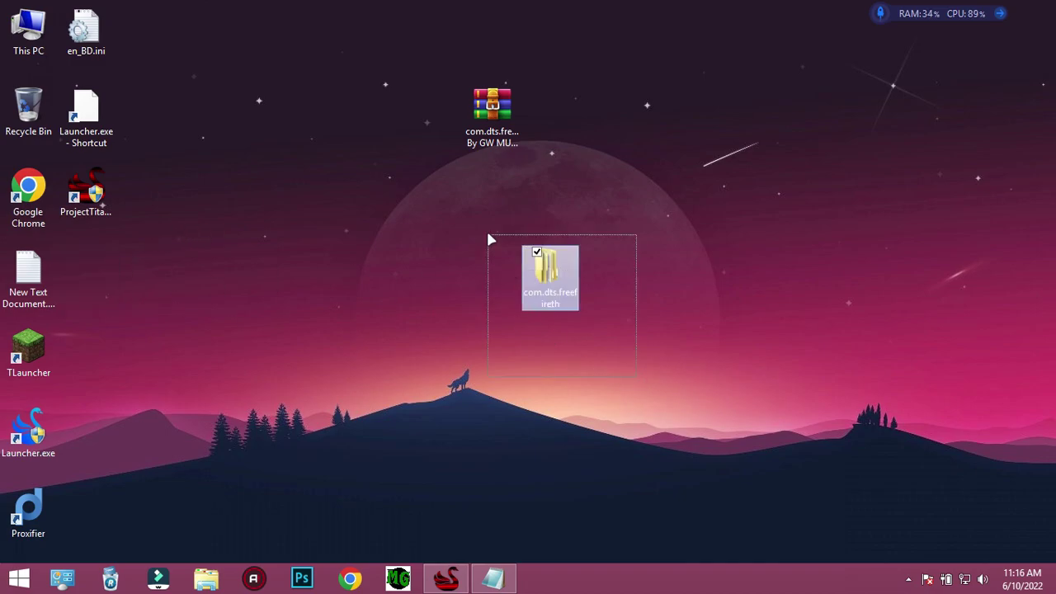
pyautogui.rightClick(543, 272)
pyautogui.click(584, 552)
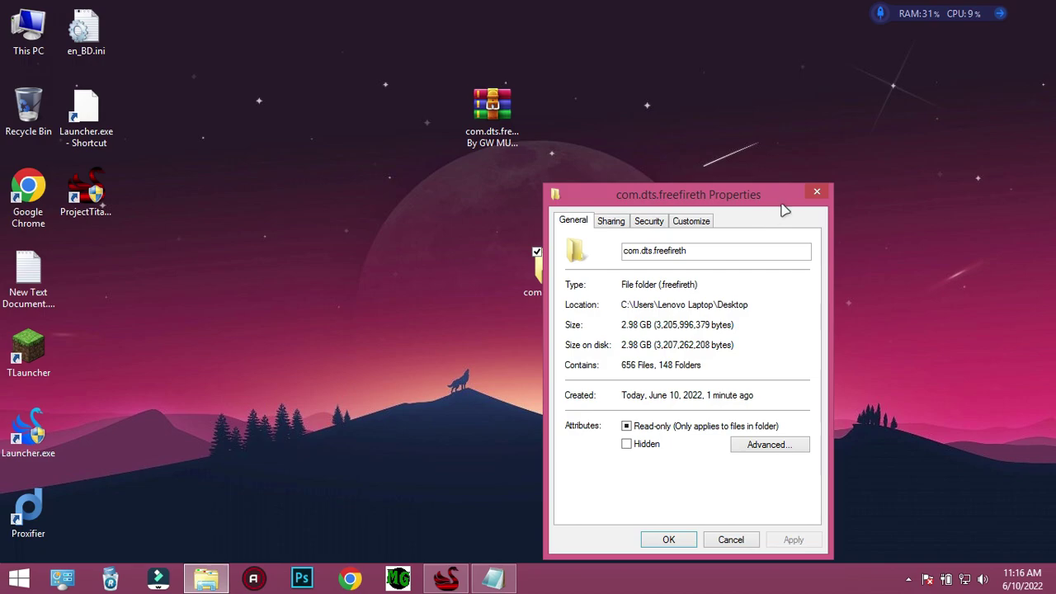
pyautogui.click(815, 191)
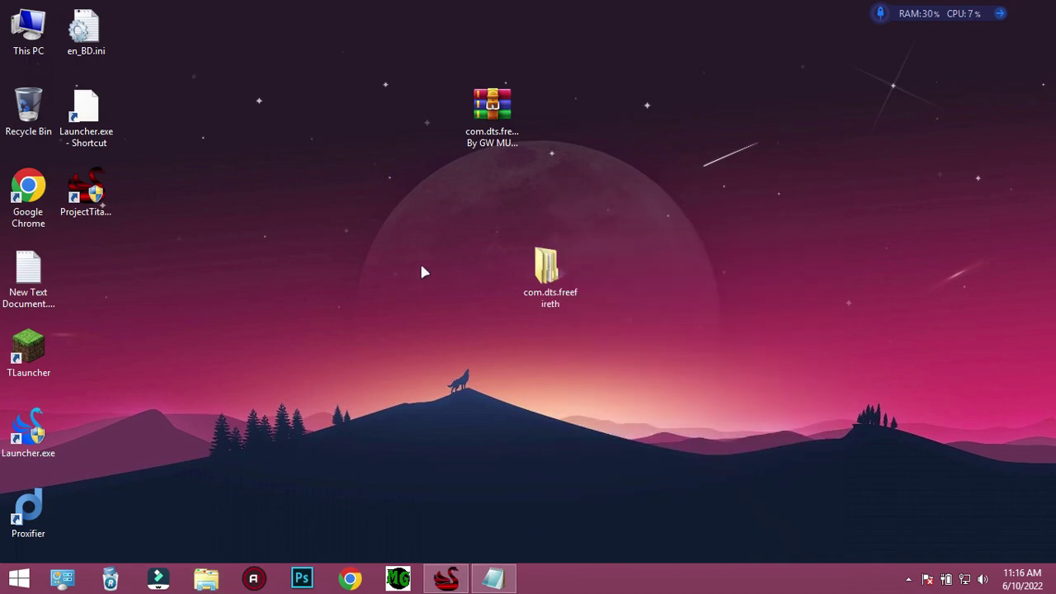
# Move the com.dts.freefireth folder from the desktop into sharefs inside ProjectTitan's Engine folder, and close the folder window
pyautogui.rightClick(551, 285)
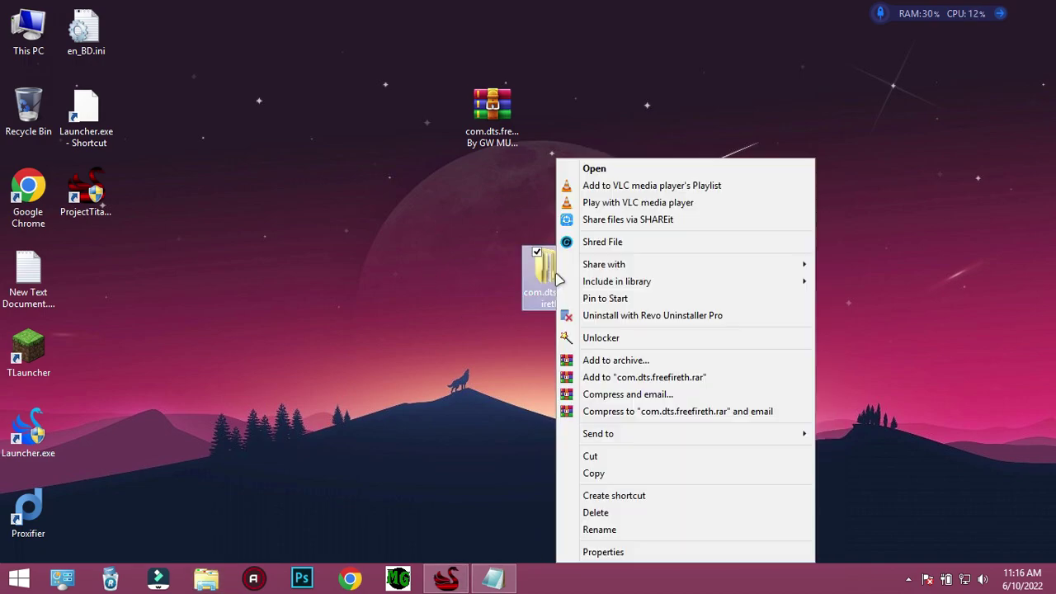
pyautogui.click(592, 456)
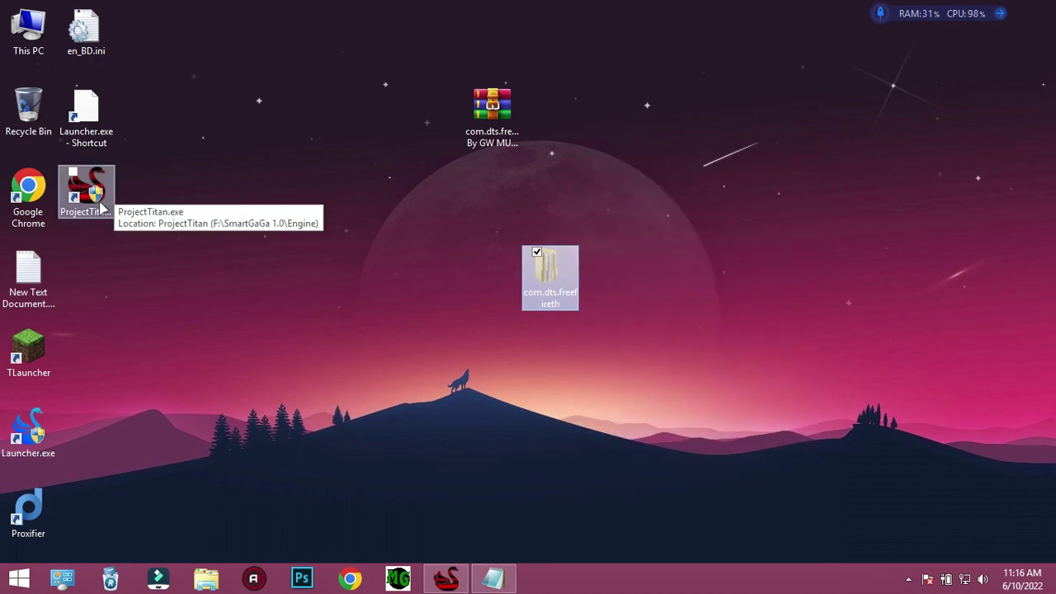
pyautogui.rightClick(69, 191)
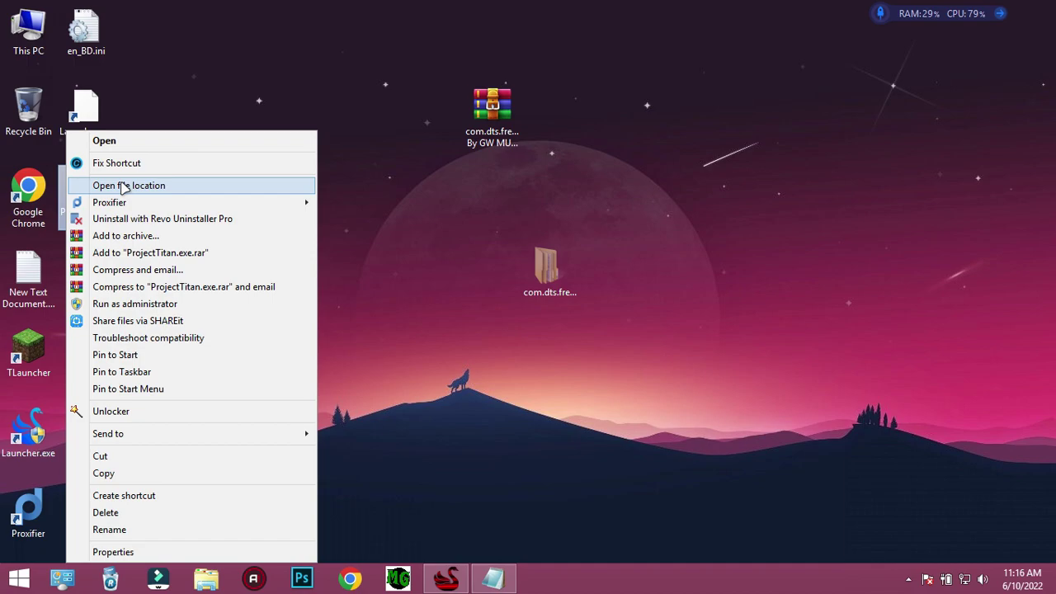
pyautogui.click(124, 187)
pyautogui.moveTo(821, 410); pyautogui.dragTo(823, 169)
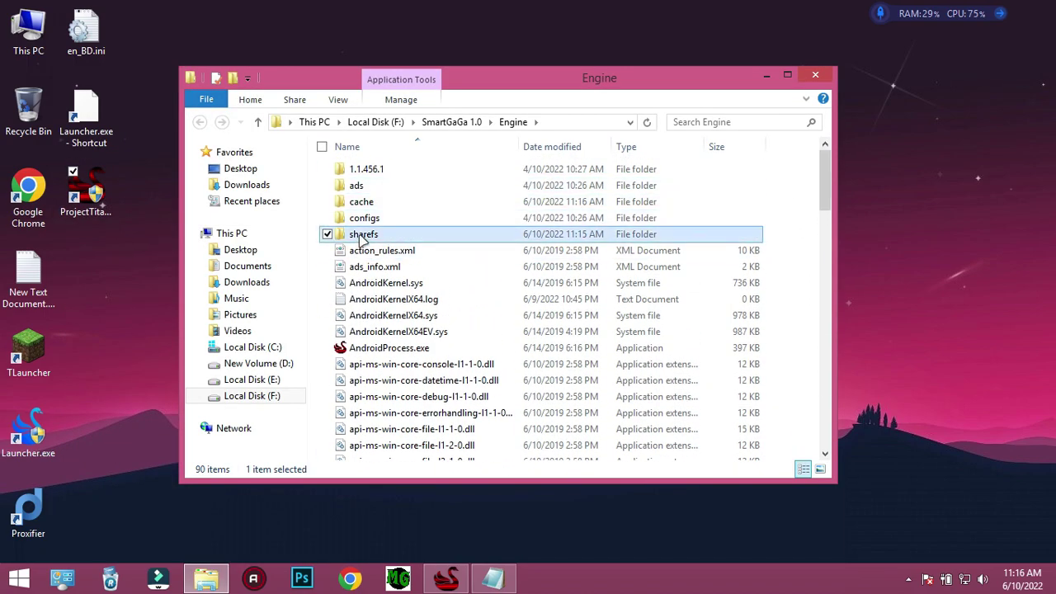
pyautogui.doubleClick(361, 235)
pyautogui.rightClick(451, 271)
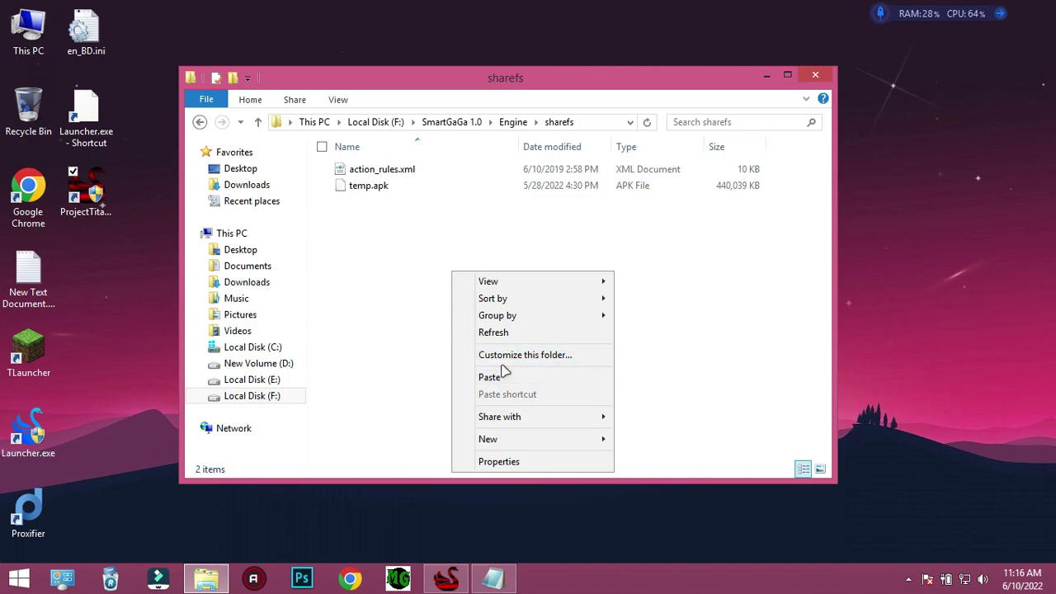
pyautogui.click(503, 373)
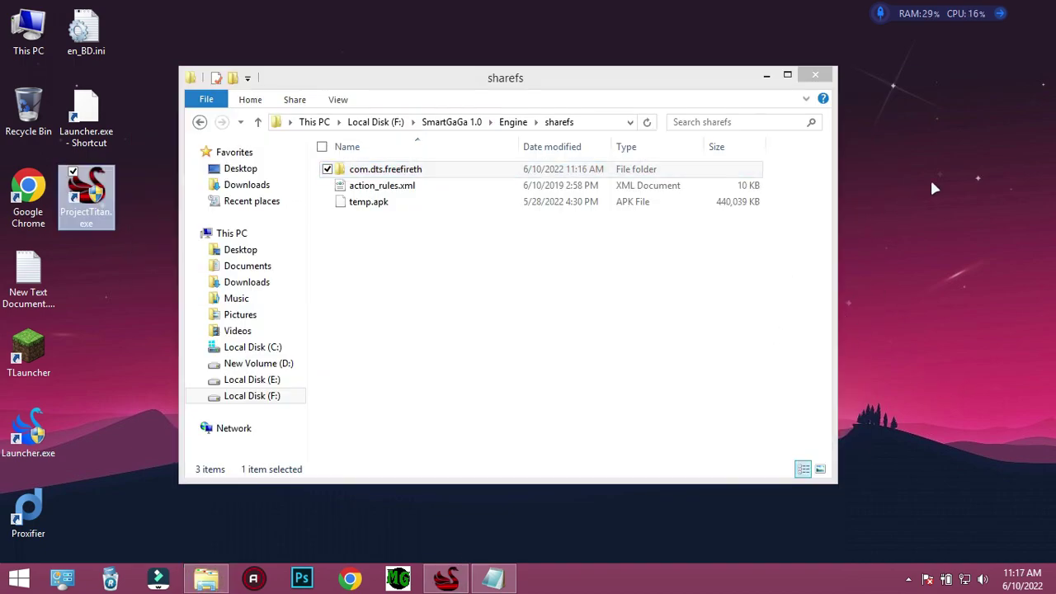
pyautogui.rightClick(933, 186)
pyautogui.click(958, 230)
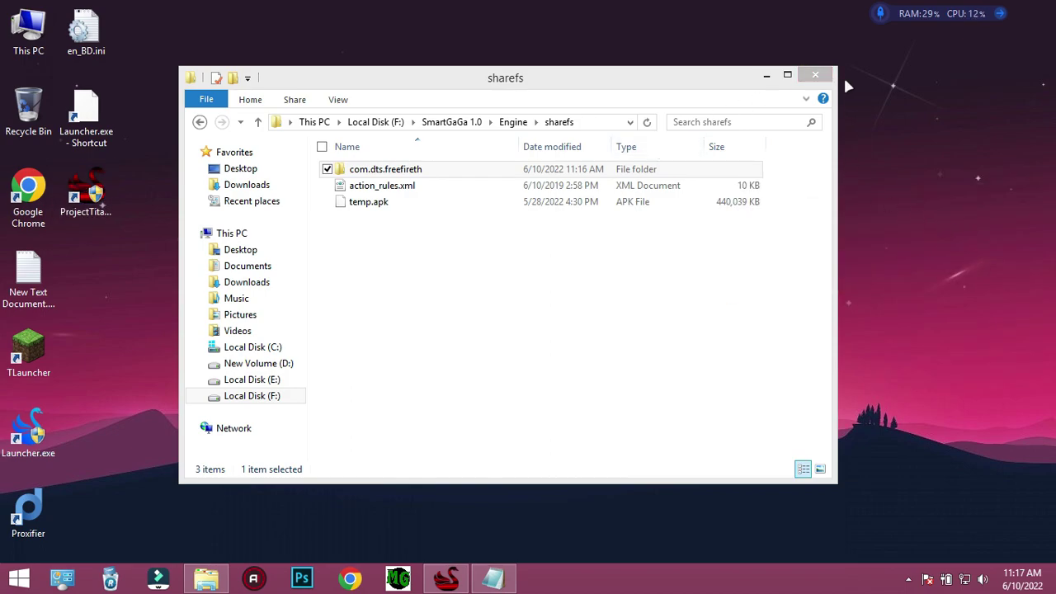
pyautogui.click(815, 75)
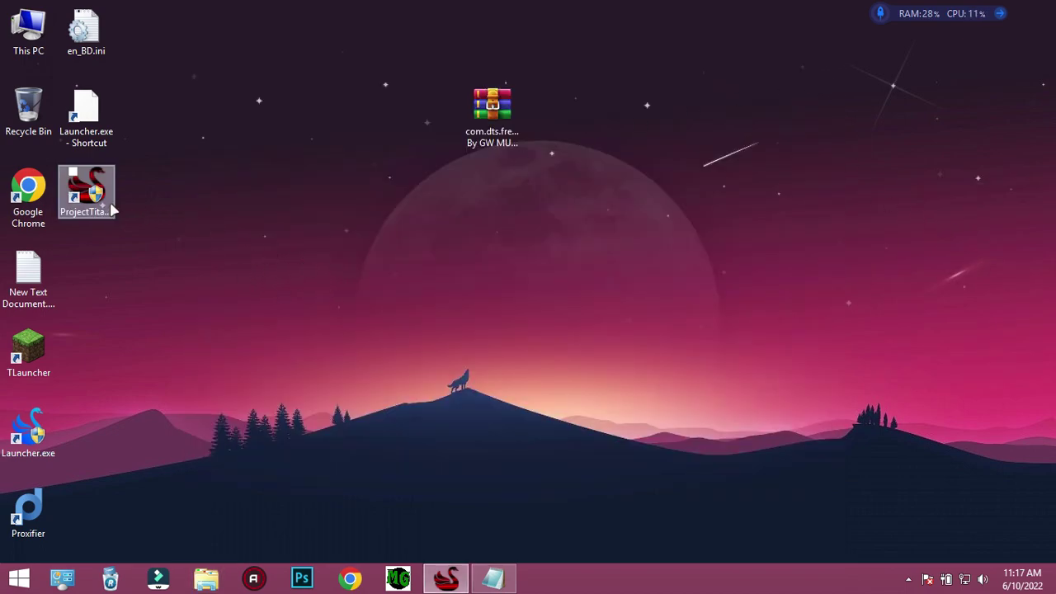
# Switch to the SmartGaGa emulator and check the model and Android version in its phone information
pyautogui.click(445, 578)
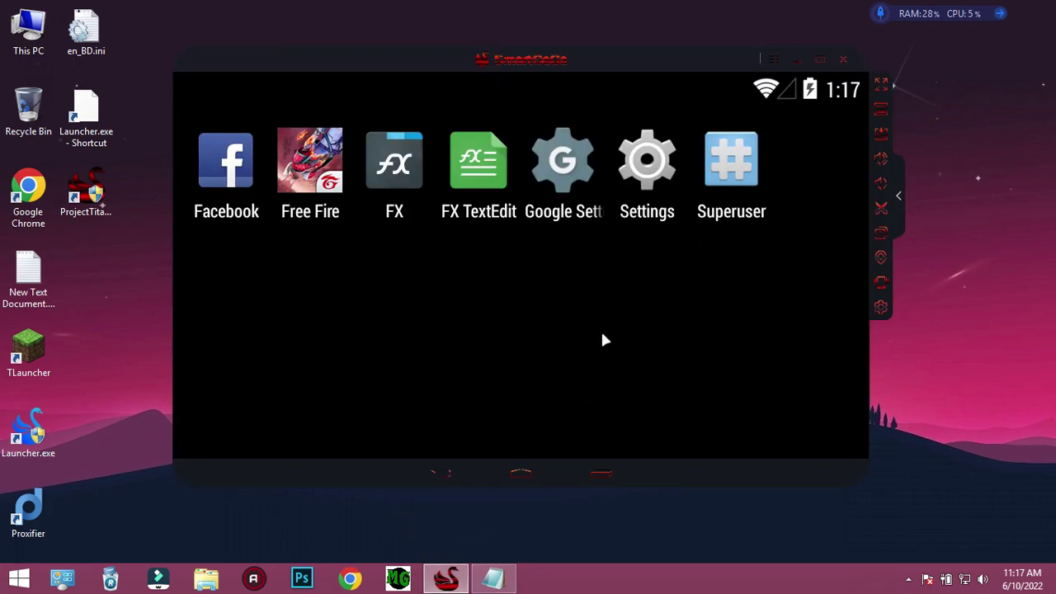
pyautogui.click(639, 190)
pyautogui.scroll(-10, 473, 367)
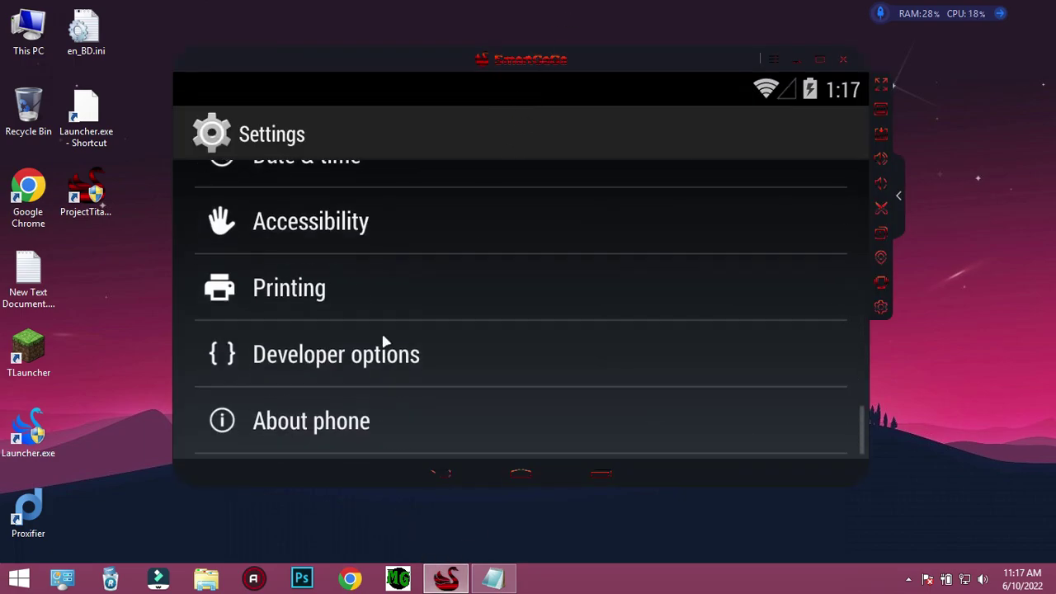
pyautogui.click(356, 428)
pyautogui.click(295, 396)
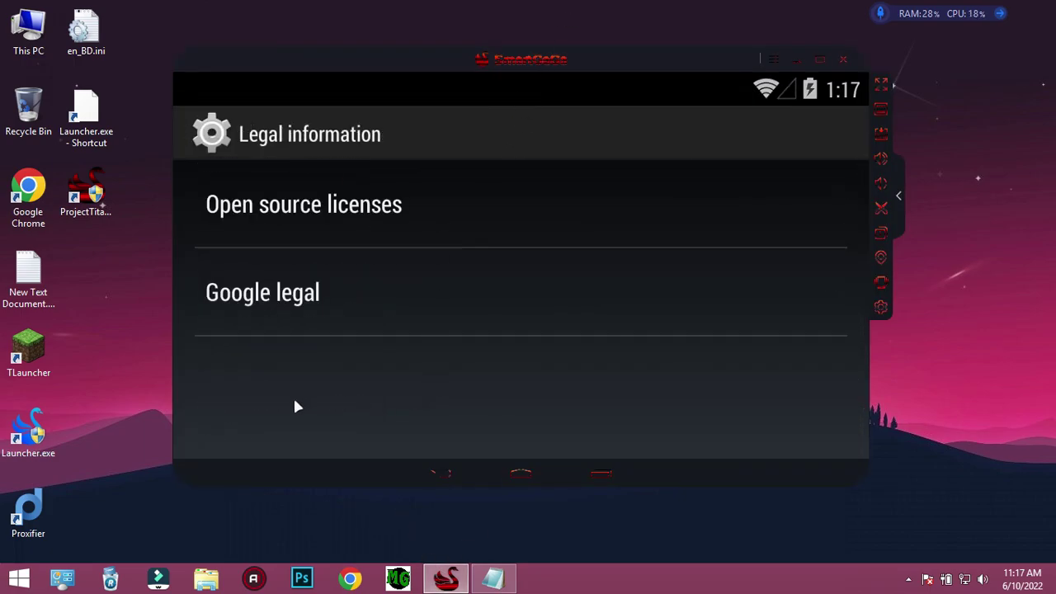
pyautogui.click(453, 477)
pyautogui.scroll(1, 427, 418)
pyautogui.moveTo(427, 417); pyautogui.dragTo(476, 206)
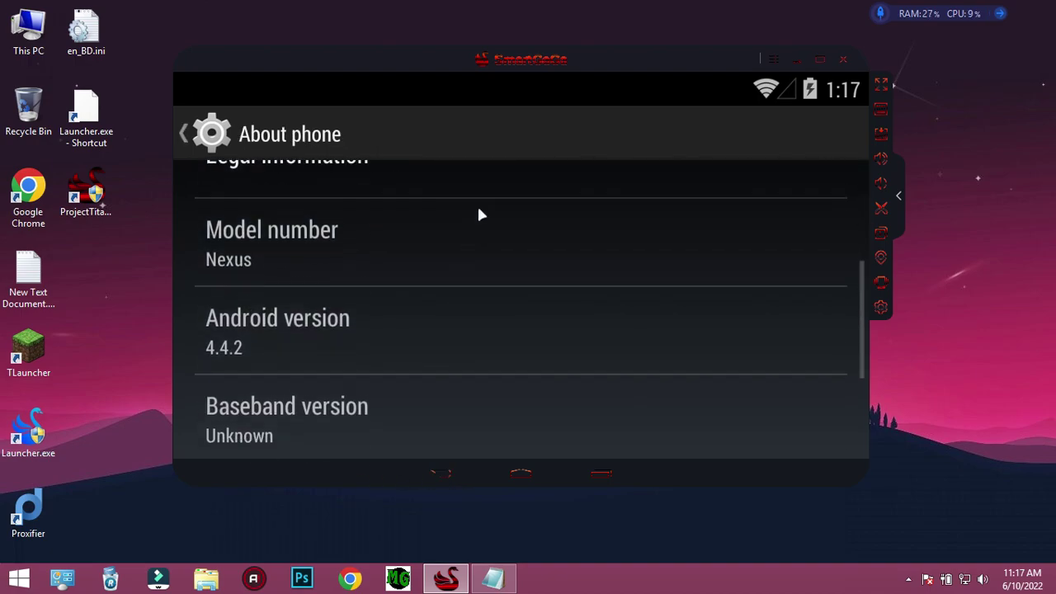
pyautogui.click(600, 467)
pyautogui.click(688, 322)
# Clear the Free Fire app's data in the emulator's app settings and return to the home screen
pyautogui.click(668, 173)
pyautogui.scroll(-5, 430, 347)
pyautogui.click(314, 349)
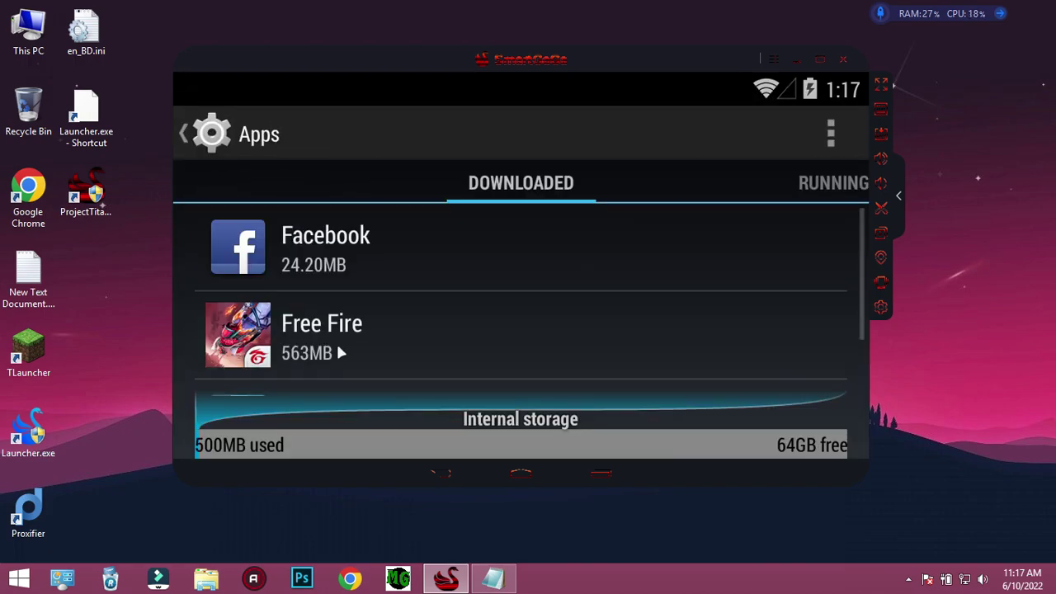
pyautogui.click(330, 354)
pyautogui.scroll(-4, 723, 370)
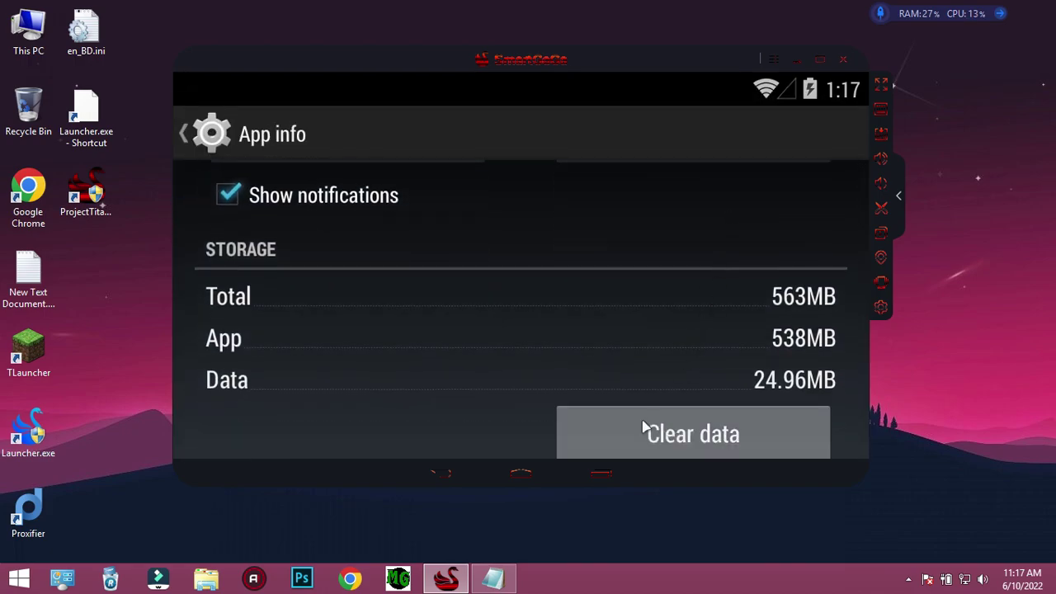
pyautogui.click(655, 429)
pyautogui.click(594, 381)
pyautogui.click(604, 471)
pyautogui.click(702, 367)
pyautogui.click(601, 472)
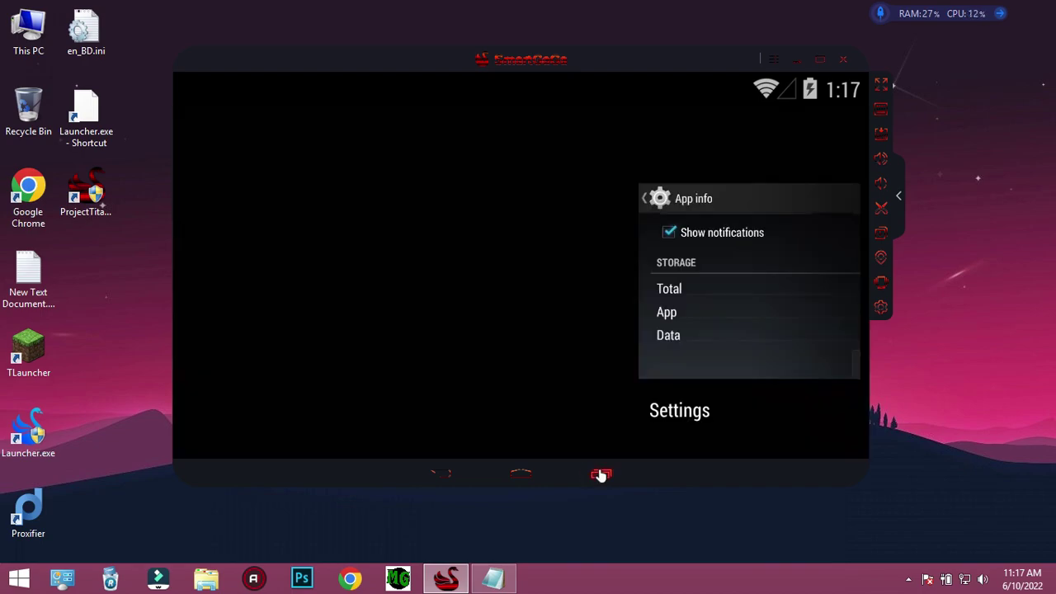
pyautogui.click(520, 472)
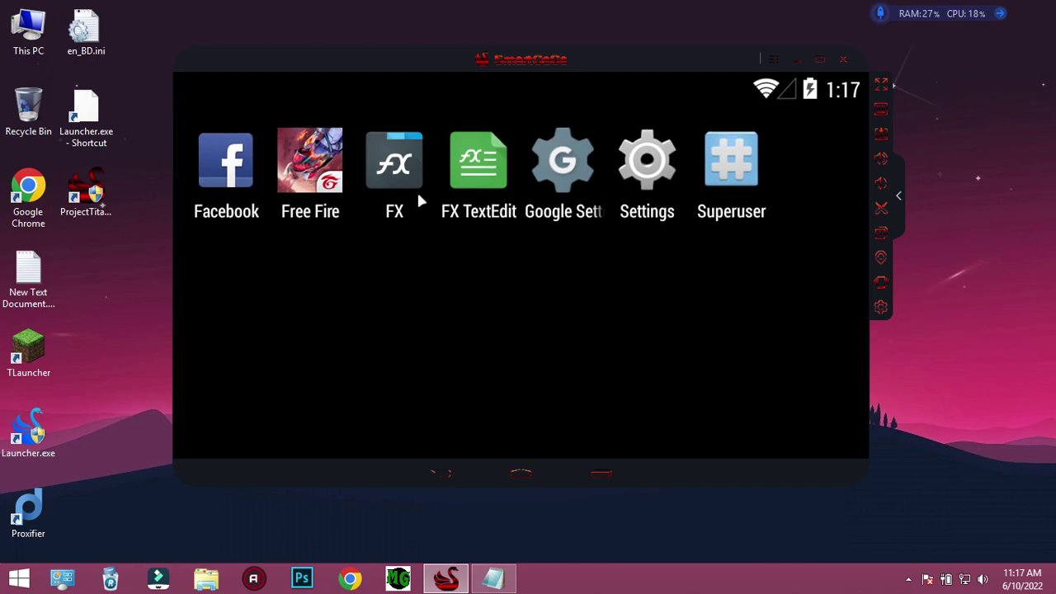
# Open the FX file manager, accept its licence agreement and finish the introduction without the 7-day FX Plus trial
pyautogui.click(397, 169)
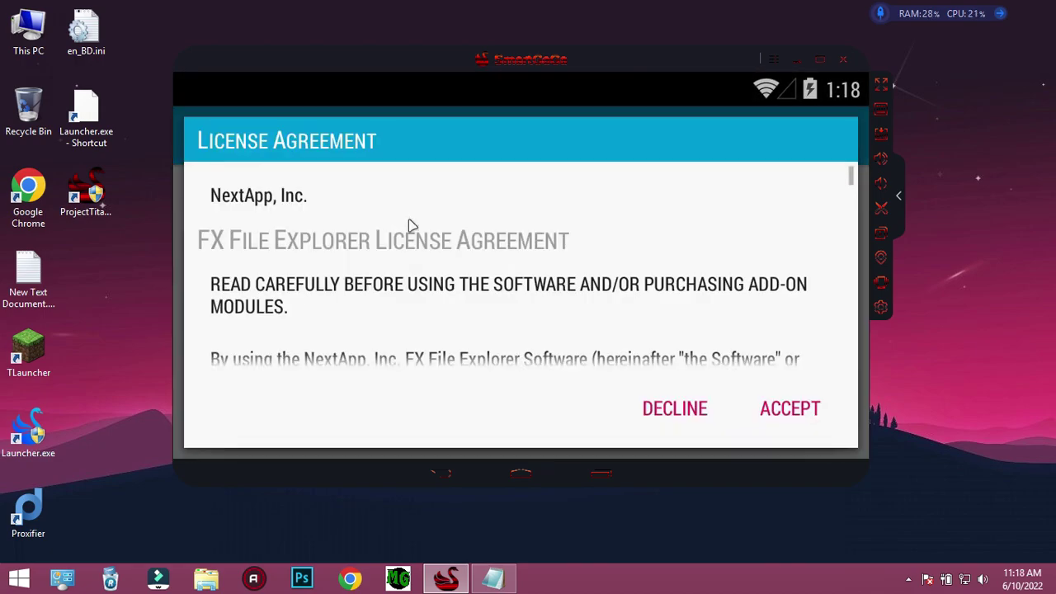
pyautogui.click(767, 410)
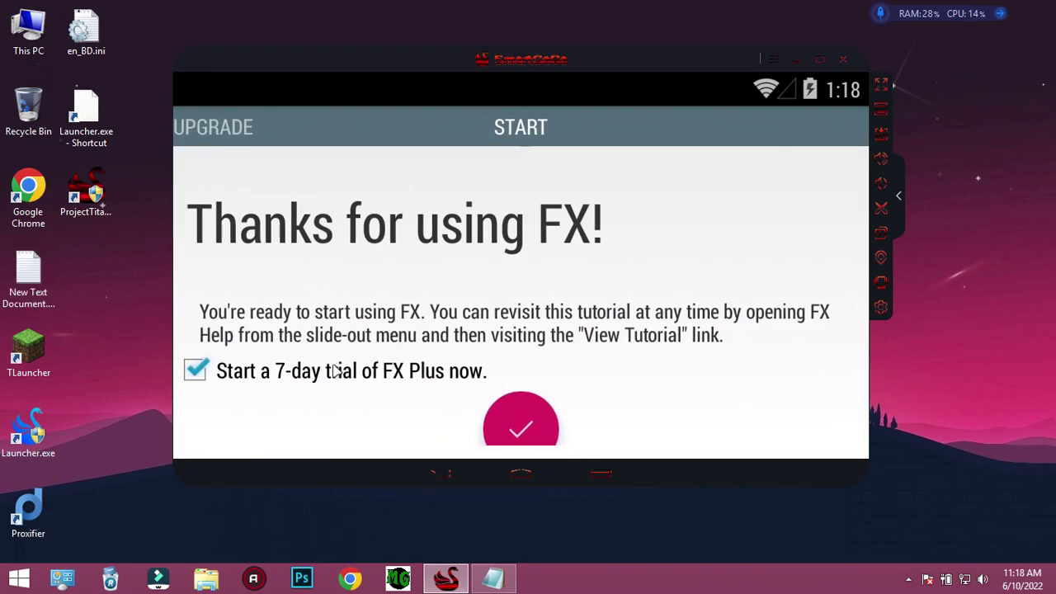
pyautogui.click(336, 376)
pyautogui.click(478, 424)
# Open the System root in FX and browse the com.dts.freefireth folder inside the share folder
pyautogui.click(667, 276)
pyautogui.moveTo(514, 350); pyautogui.dragTo(507, 176)
pyautogui.scroll(-2, 542, 262)
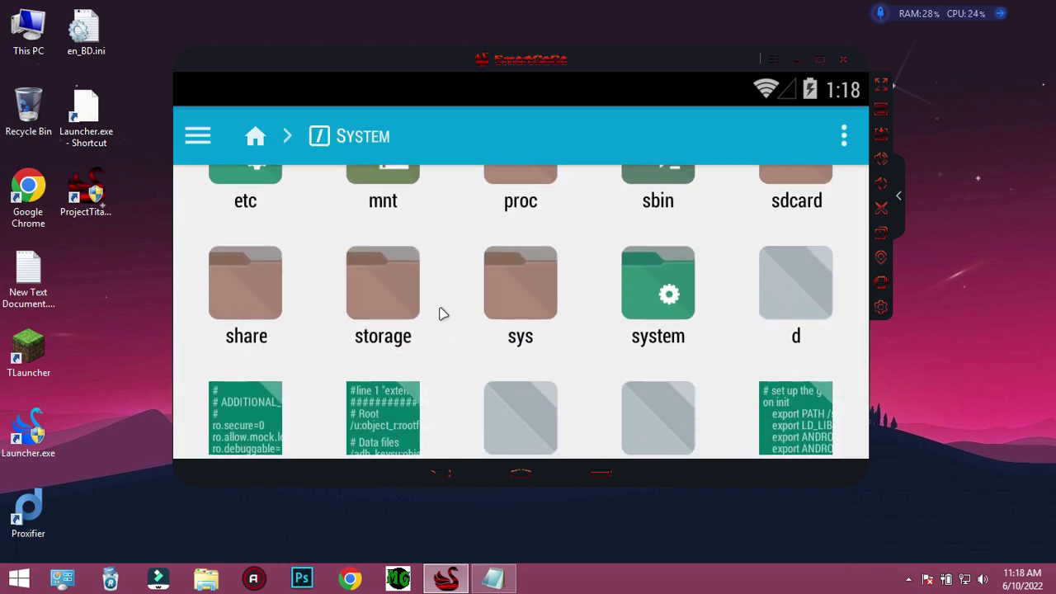
pyautogui.click(223, 319)
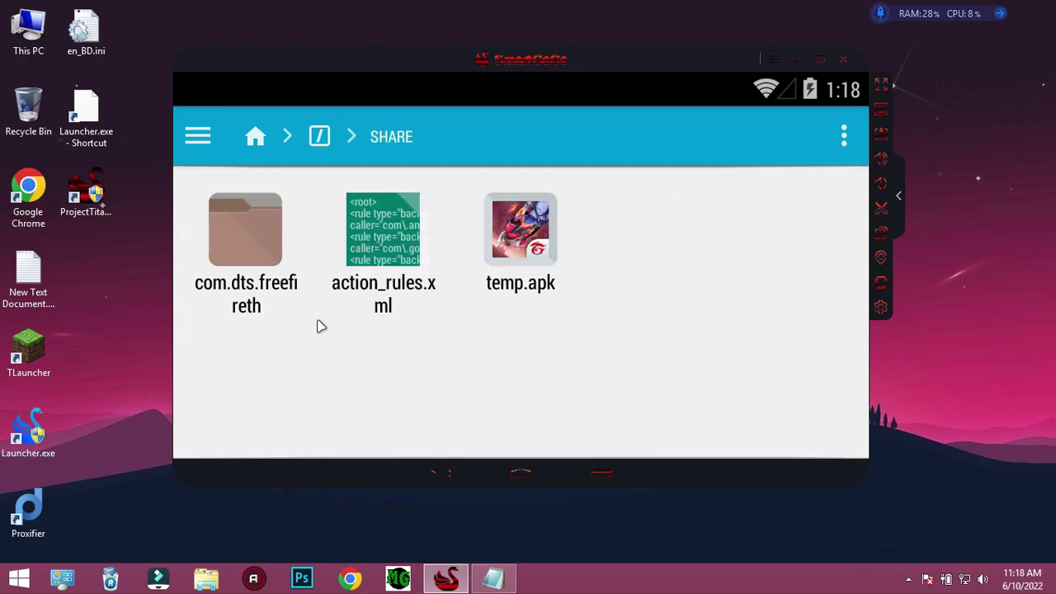
pyautogui.click(267, 262)
pyautogui.click(271, 264)
pyautogui.click(200, 138)
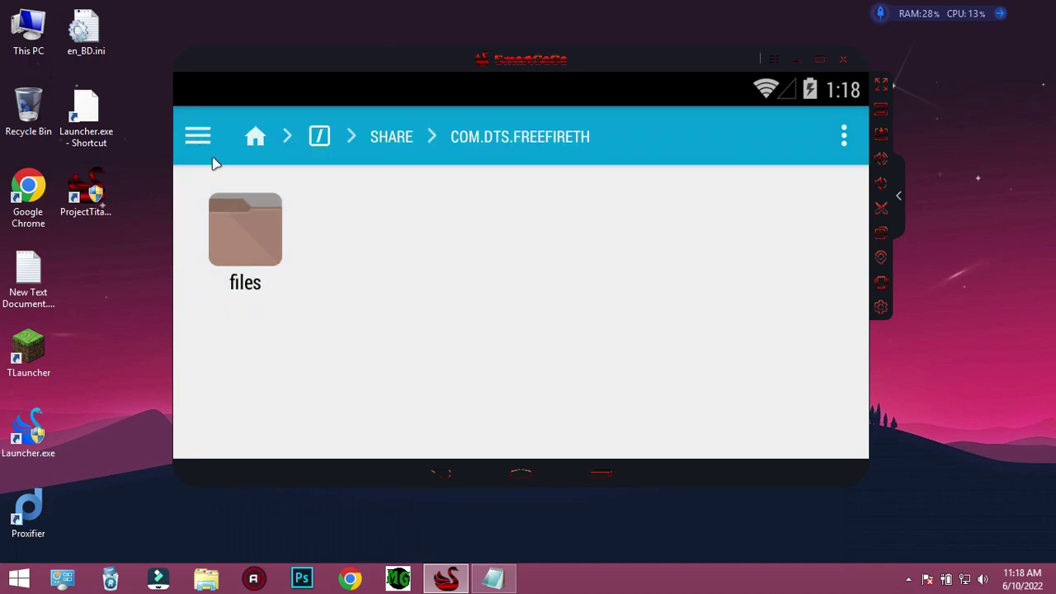
# Return to the System root and follow the path share, com.dts.freefireth, files to view the game data
pyautogui.click(314, 138)
pyautogui.click(226, 297)
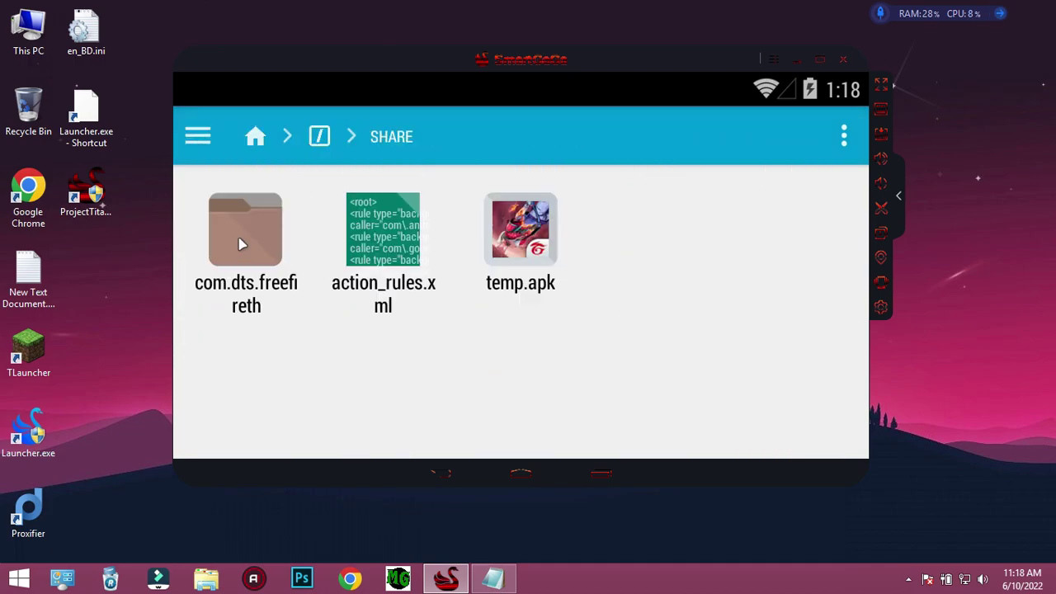
pyautogui.click(246, 244)
pyautogui.click(276, 203)
pyautogui.click(322, 138)
pyautogui.click(256, 303)
pyautogui.click(257, 261)
pyautogui.click(248, 239)
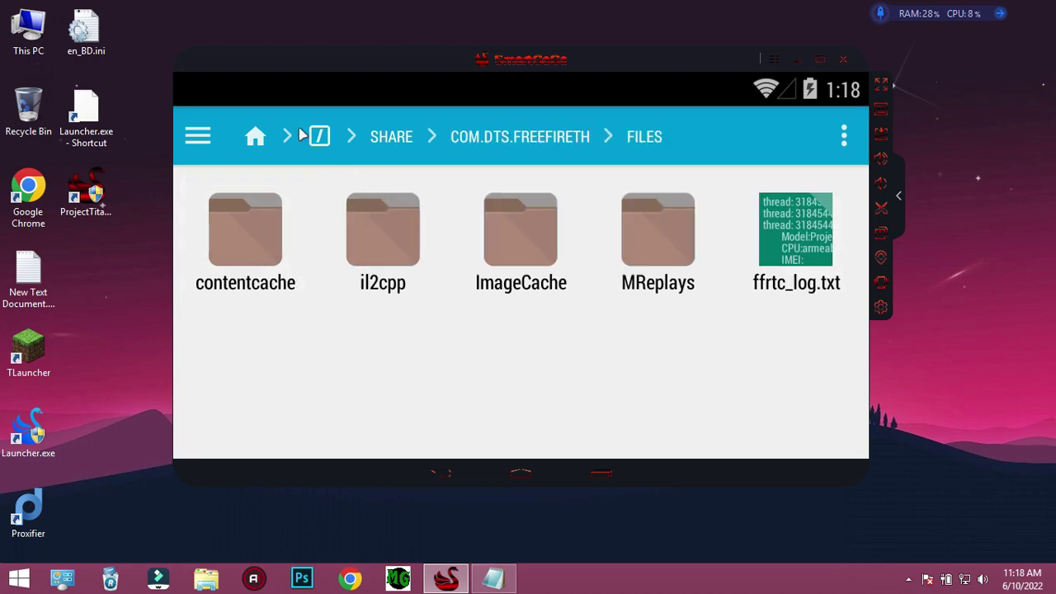
# Retrace the path from the FX home through System and share to the game files, and return to the System root
pyautogui.click(255, 136)
pyautogui.click(633, 224)
pyautogui.scroll(-5, 577, 313)
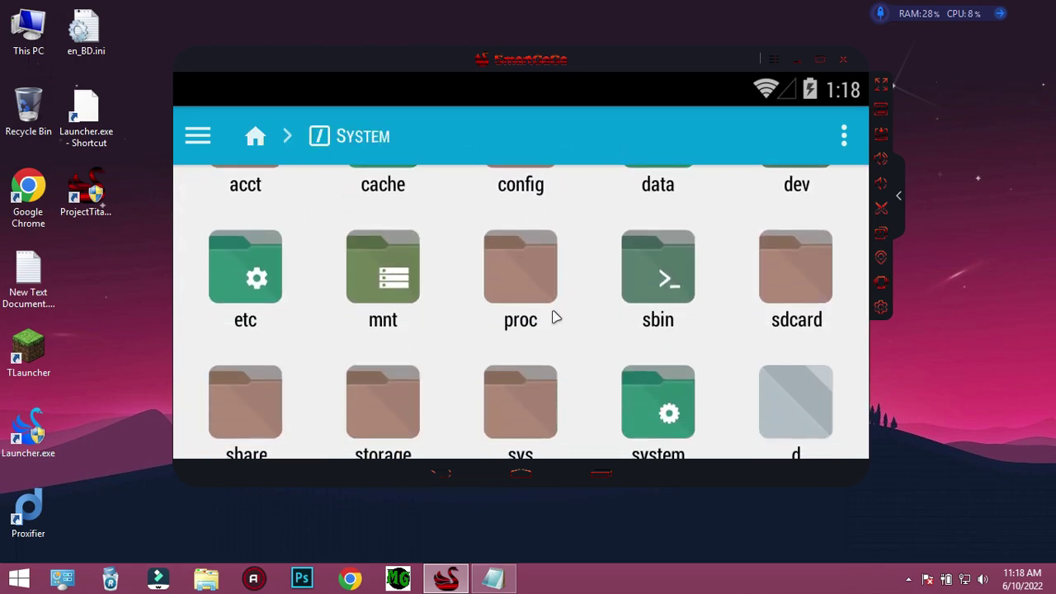
pyautogui.click(231, 289)
pyautogui.click(257, 247)
pyautogui.click(255, 243)
pyautogui.click(389, 135)
pyautogui.rightClick(576, 21)
pyautogui.click(617, 64)
pyautogui.click(307, 142)
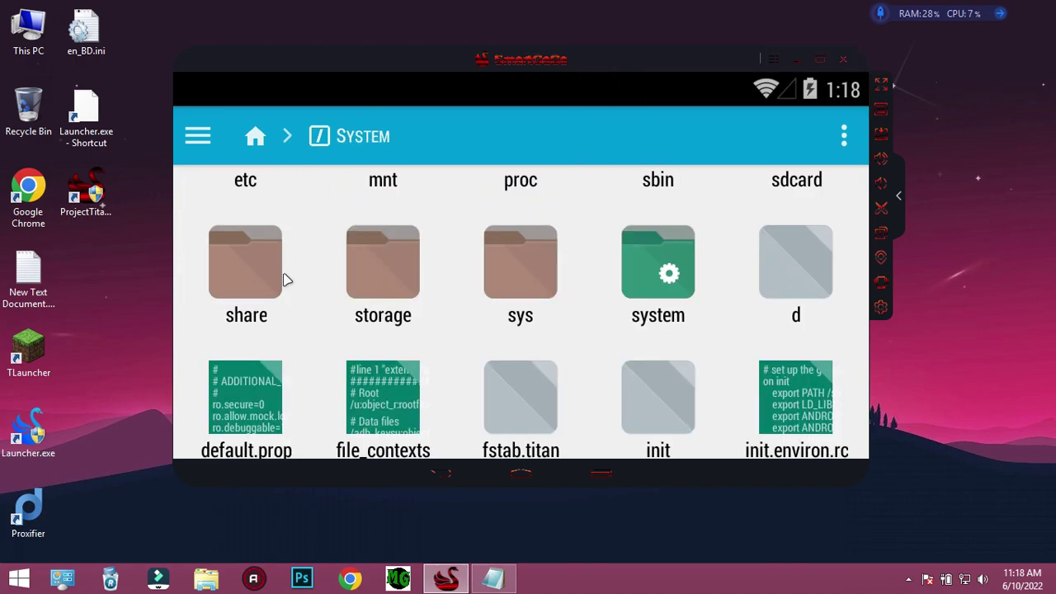
# Cut the com.dts.freefireth folder from the share folder under System
pyautogui.click(264, 320)
pyautogui.click(264, 321)
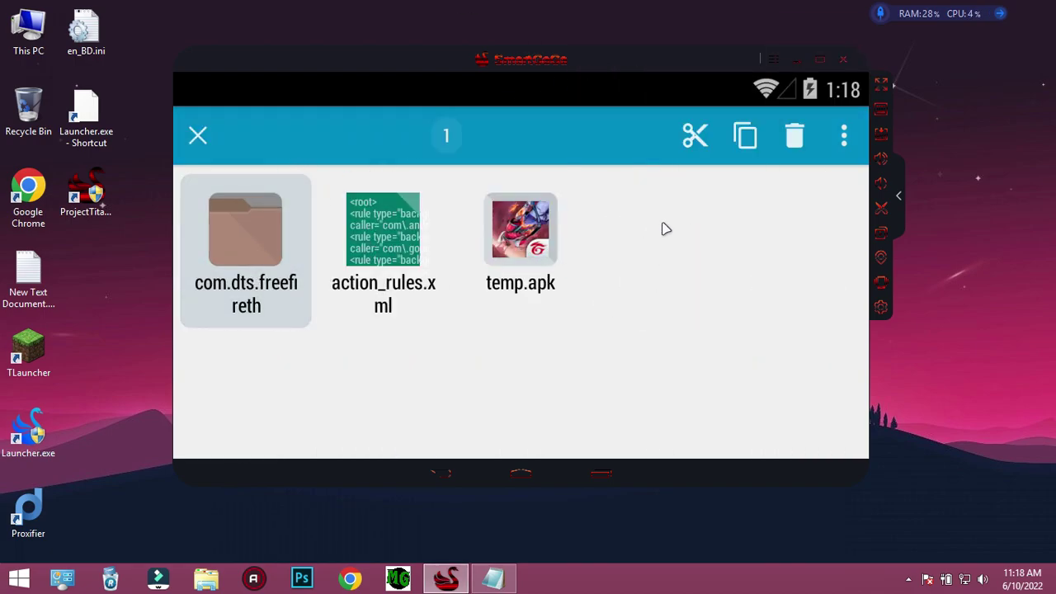
pyautogui.click(698, 137)
# Paste the cut com.dts.freefireth folder into Main Storage > Android > data
pyautogui.click(261, 140)
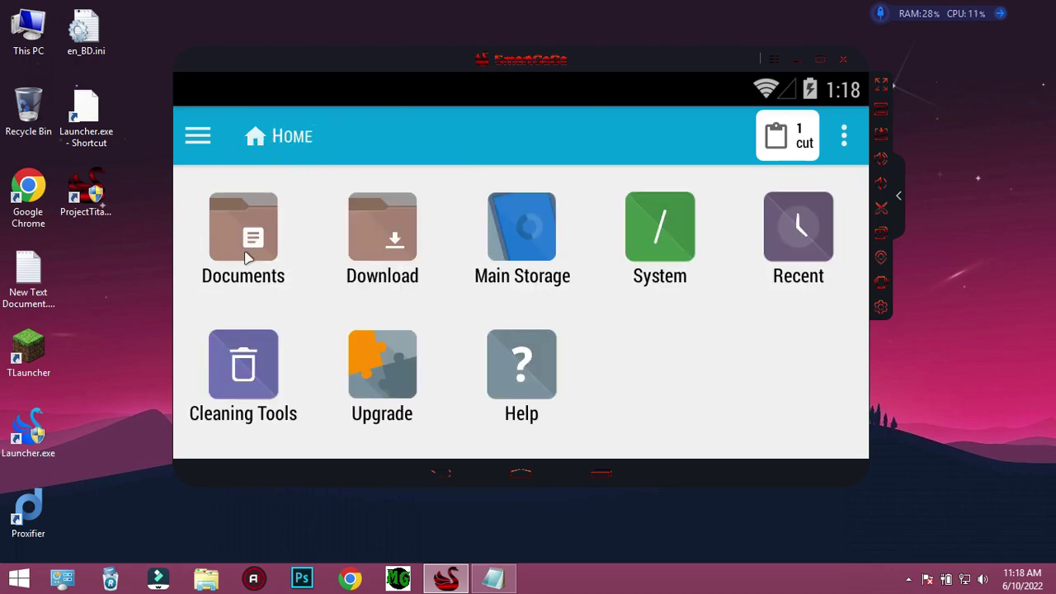
pyautogui.click(523, 223)
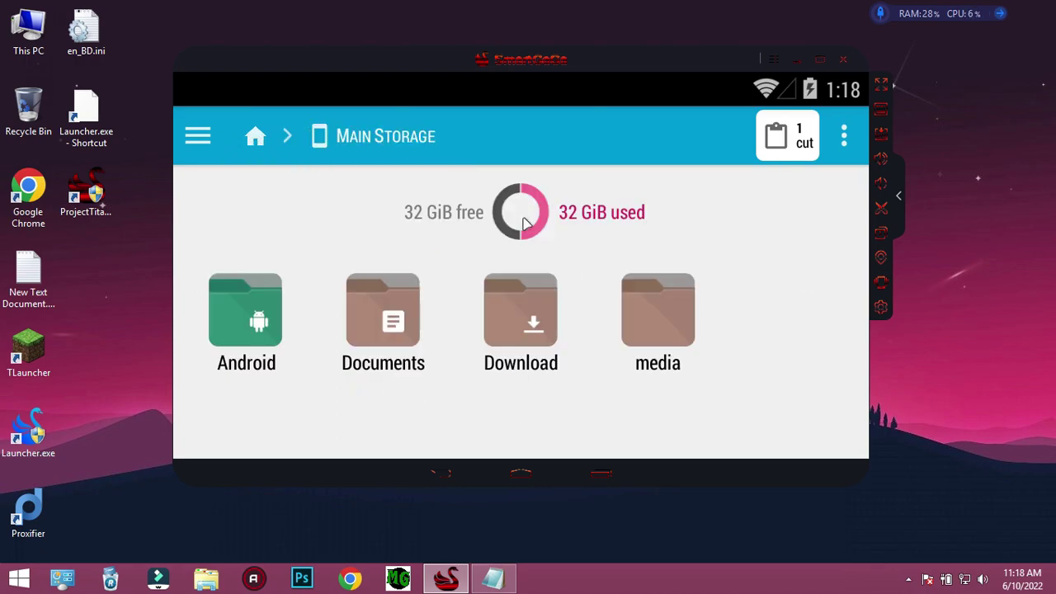
pyautogui.click(262, 301)
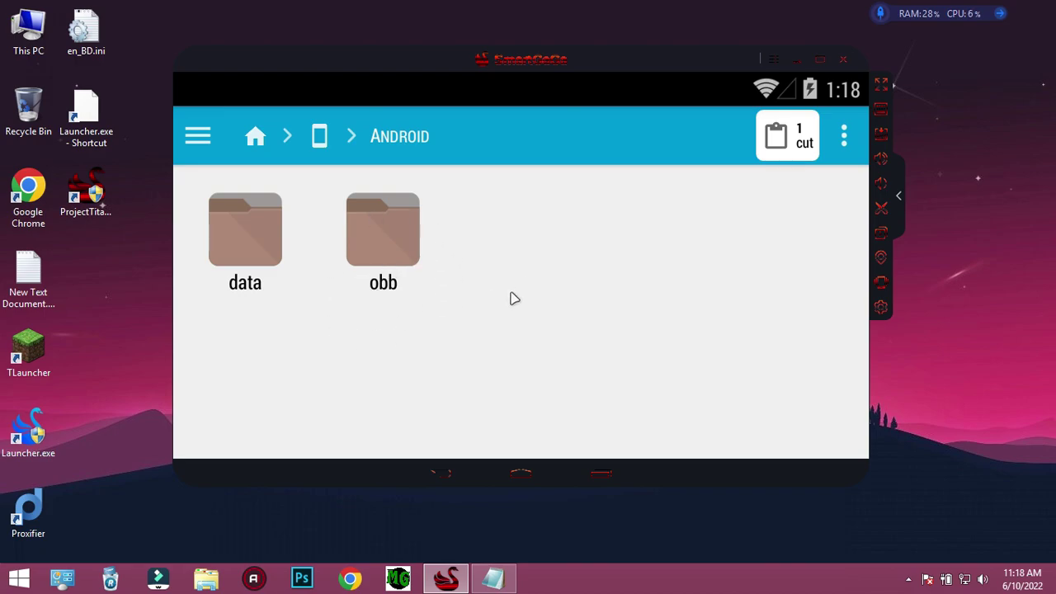
pyautogui.click(221, 257)
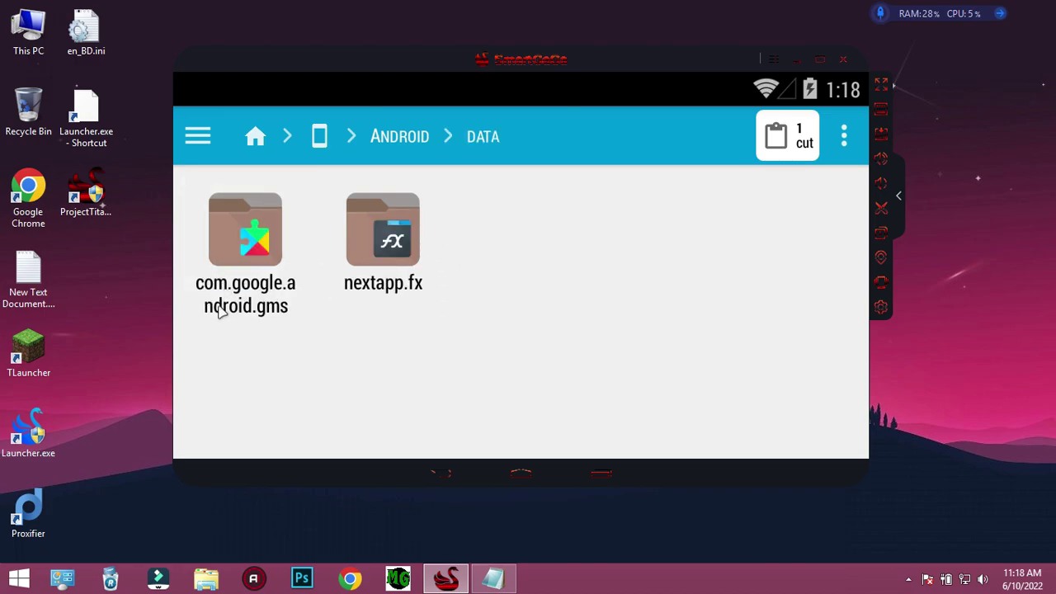
pyautogui.click(794, 136)
pyautogui.click(809, 417)
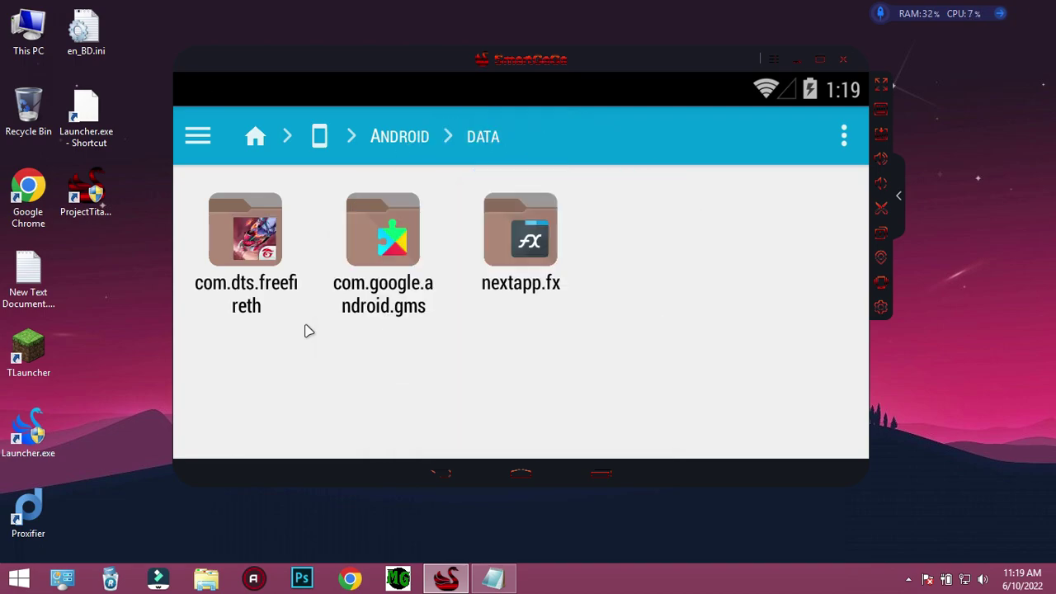
# Switch from FX to Free Fire, dismiss the network connection error and enter the game lobby
pyautogui.click(601, 473)
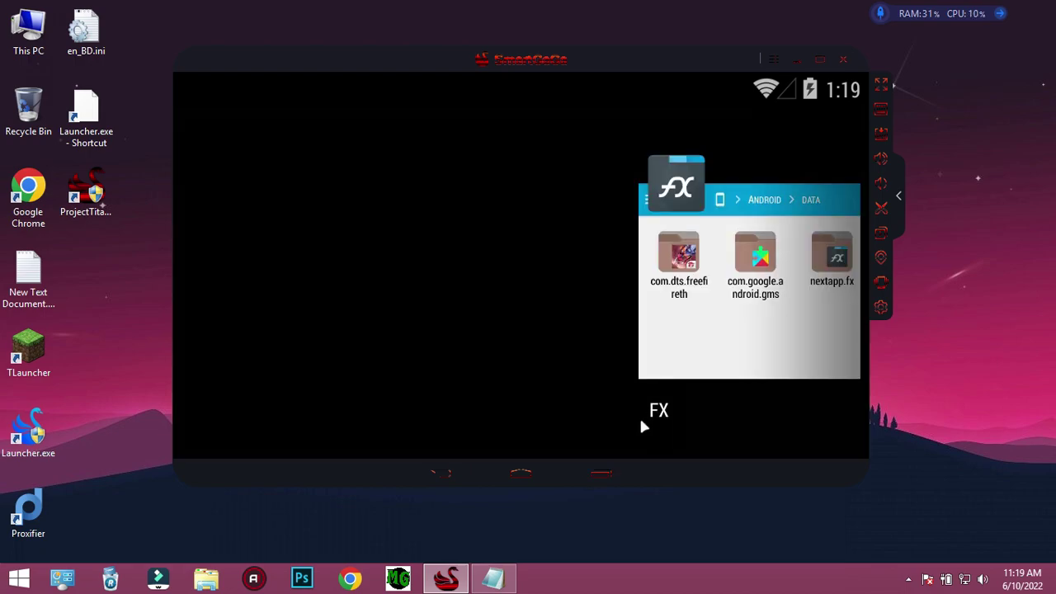
pyautogui.moveTo(733, 368); pyautogui.dragTo(561, 359)
pyautogui.click(297, 194)
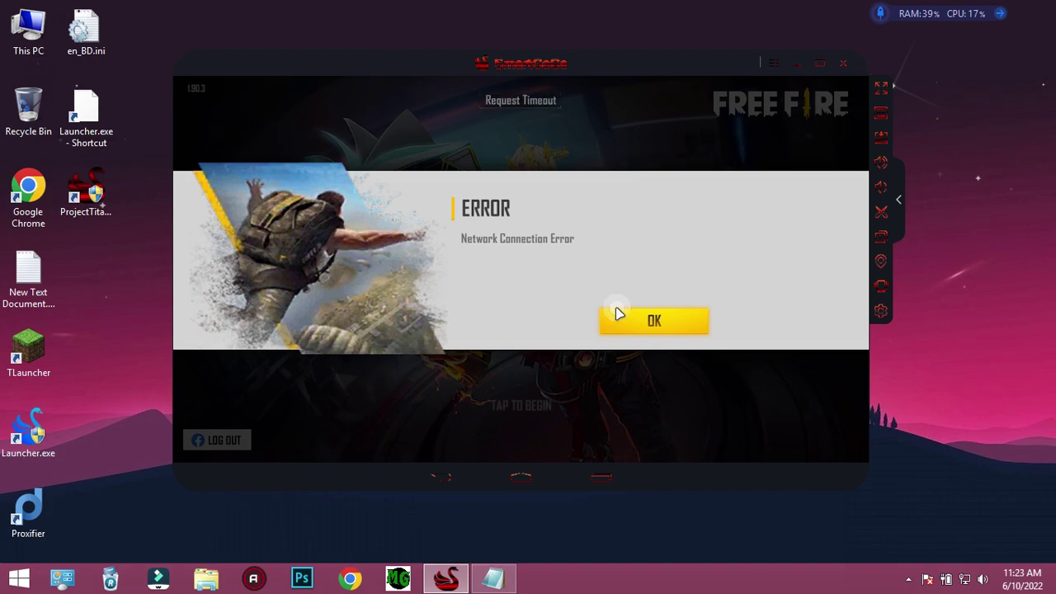
pyautogui.click(628, 324)
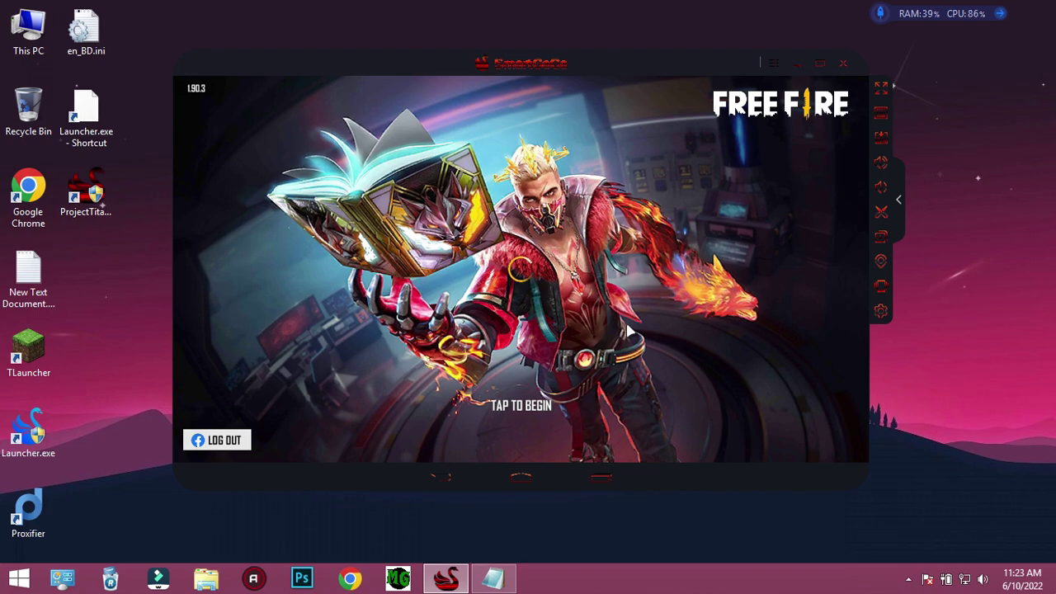
pyautogui.click(630, 331)
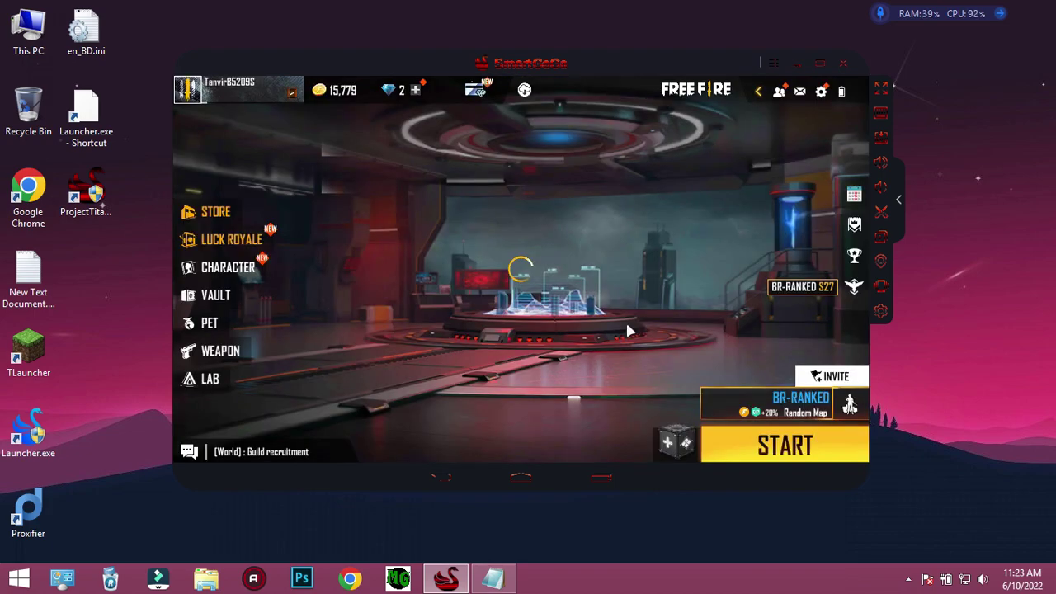
# Collect the Day 3 Resupply Map daily reward and open the Download Center
pyautogui.click(524, 94)
pyautogui.click(852, 195)
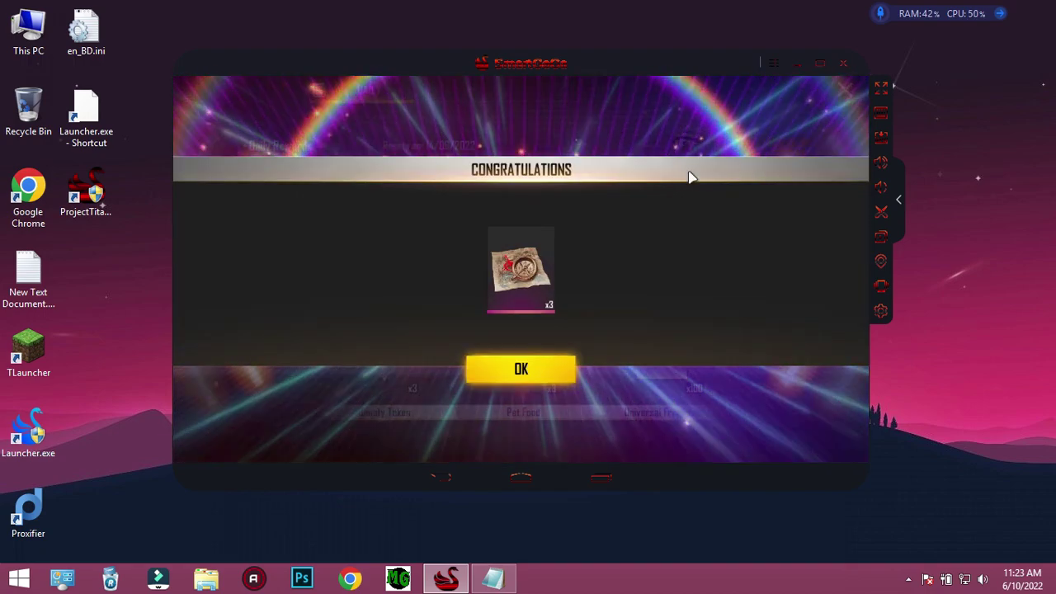
pyautogui.click(487, 379)
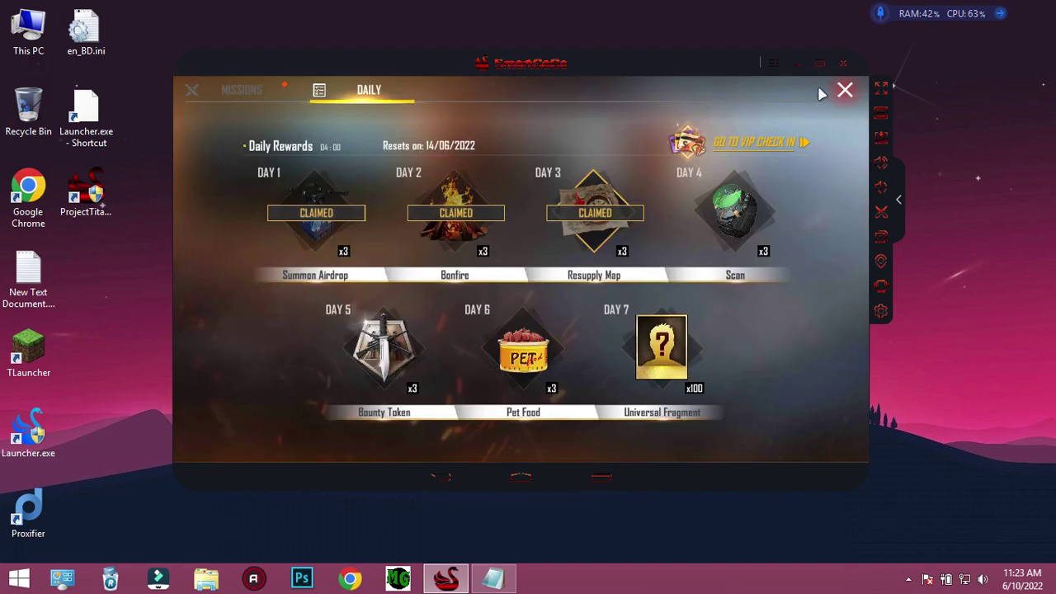
pyautogui.click(845, 90)
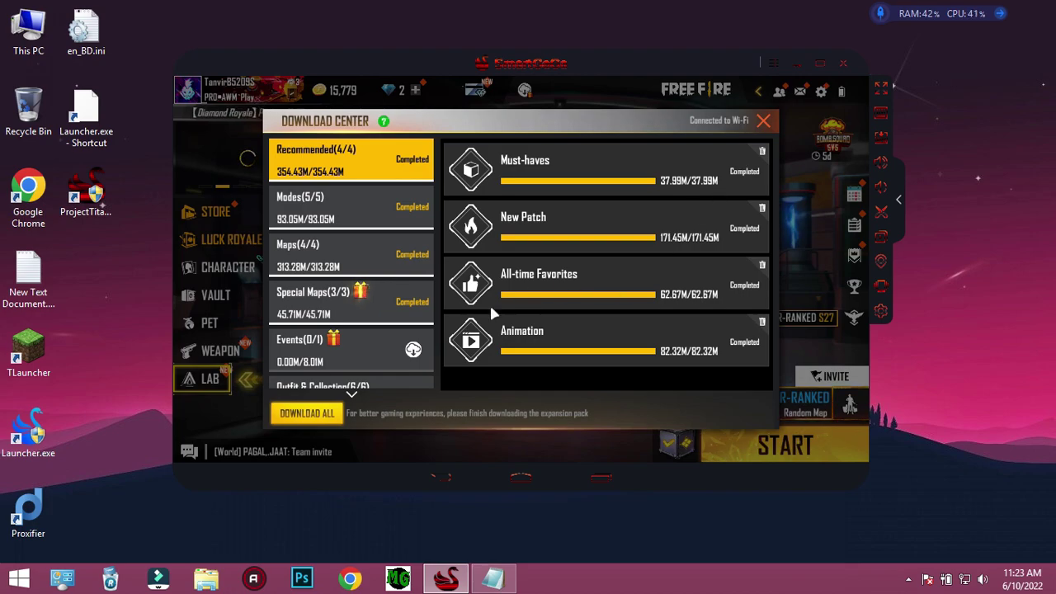
# Try to download the Rampage: United resources under Events, stop the download and close the Download Center
pyautogui.scroll(-2, 359, 241)
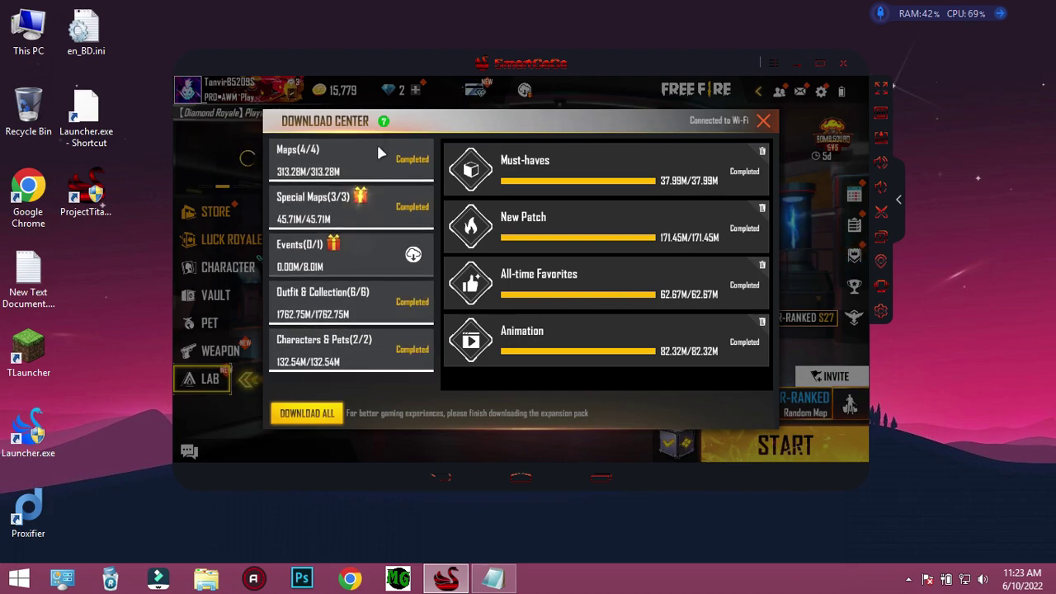
pyautogui.click(369, 272)
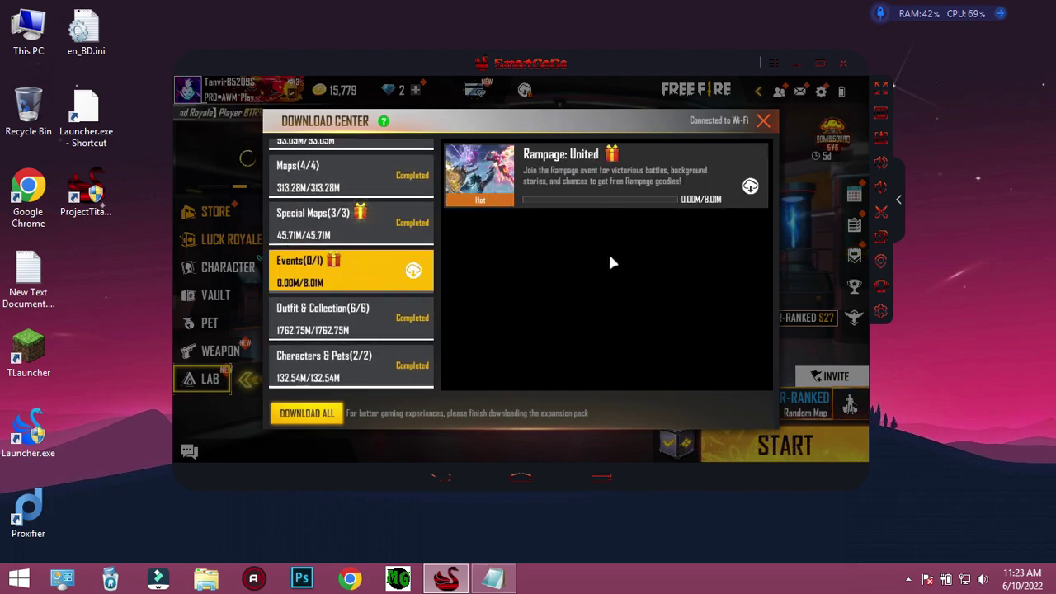
pyautogui.click(750, 188)
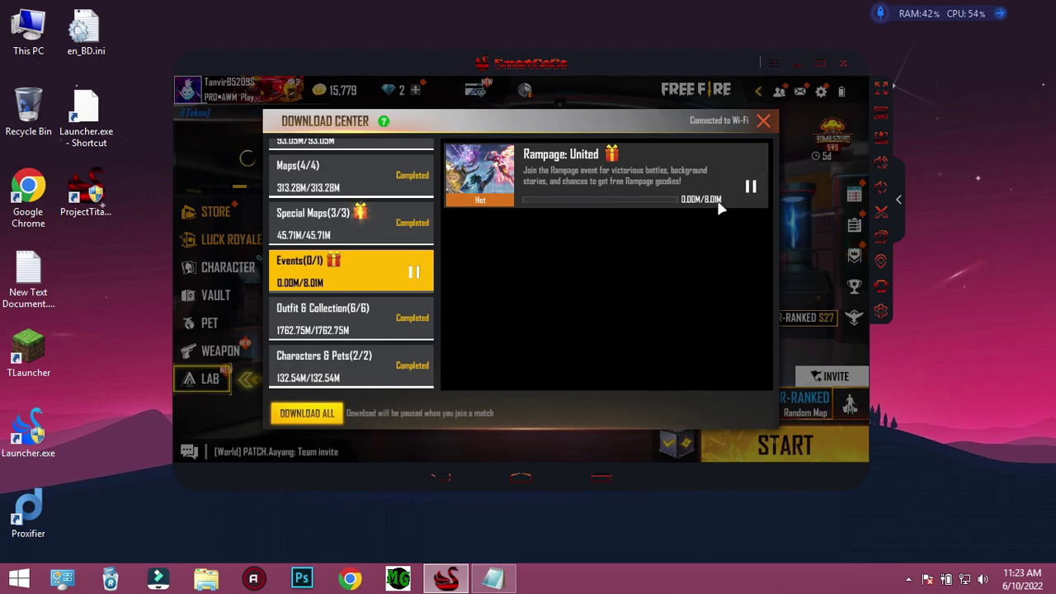
pyautogui.click(750, 186)
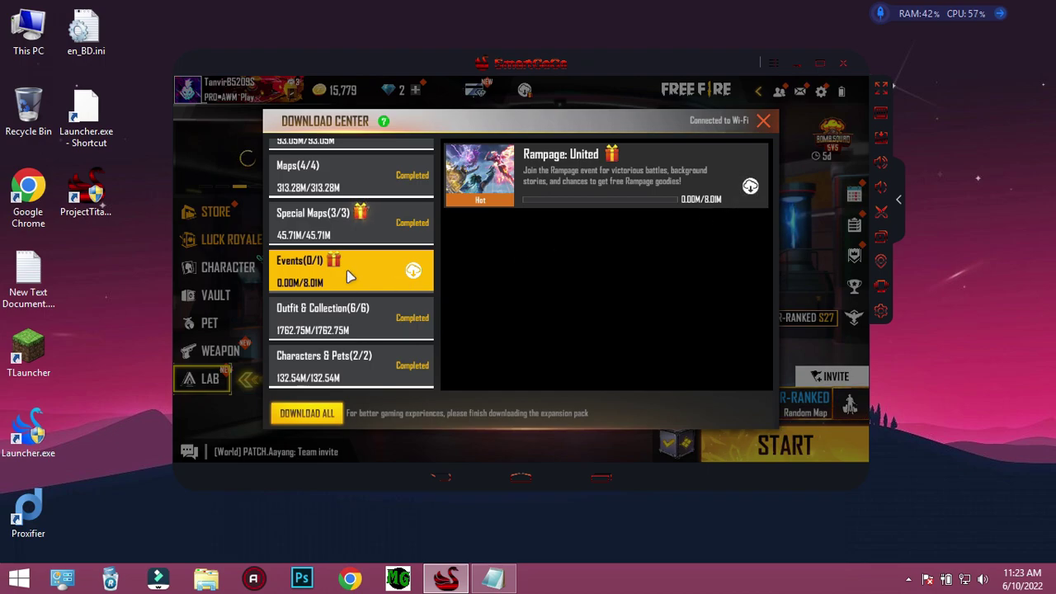
pyautogui.scroll(-3, 348, 319)
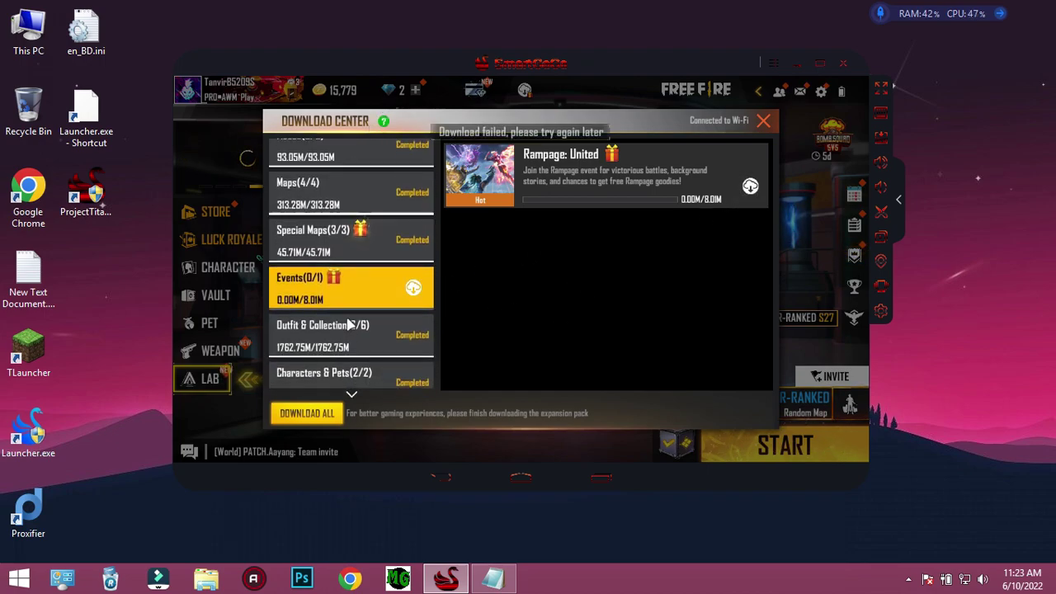
pyautogui.scroll(3, 348, 320)
pyautogui.click(763, 121)
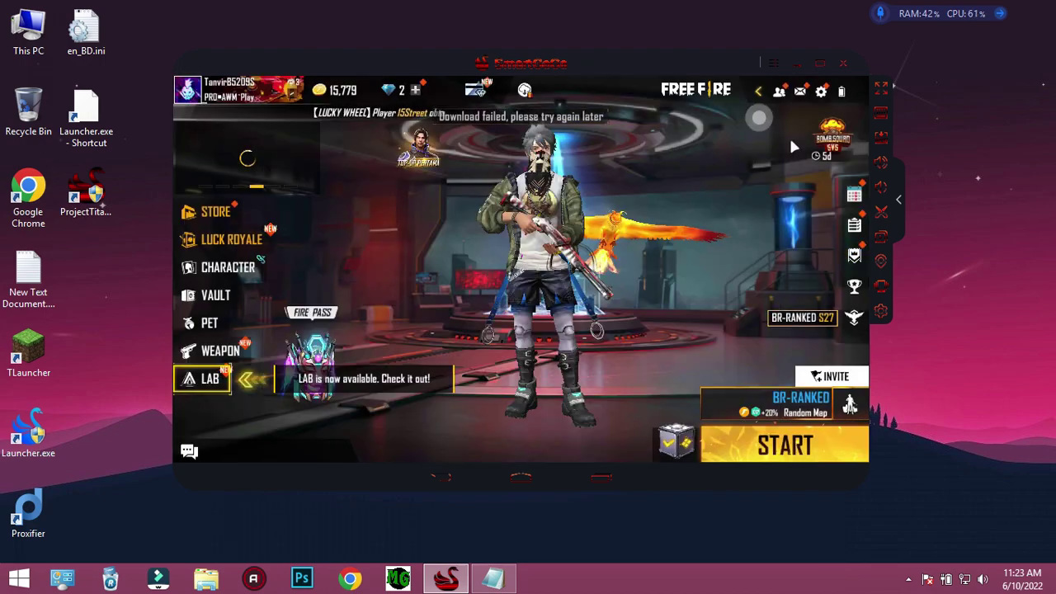
# View the Bomb Squad 5v5 event page and return to the lobby
pyautogui.click(831, 140)
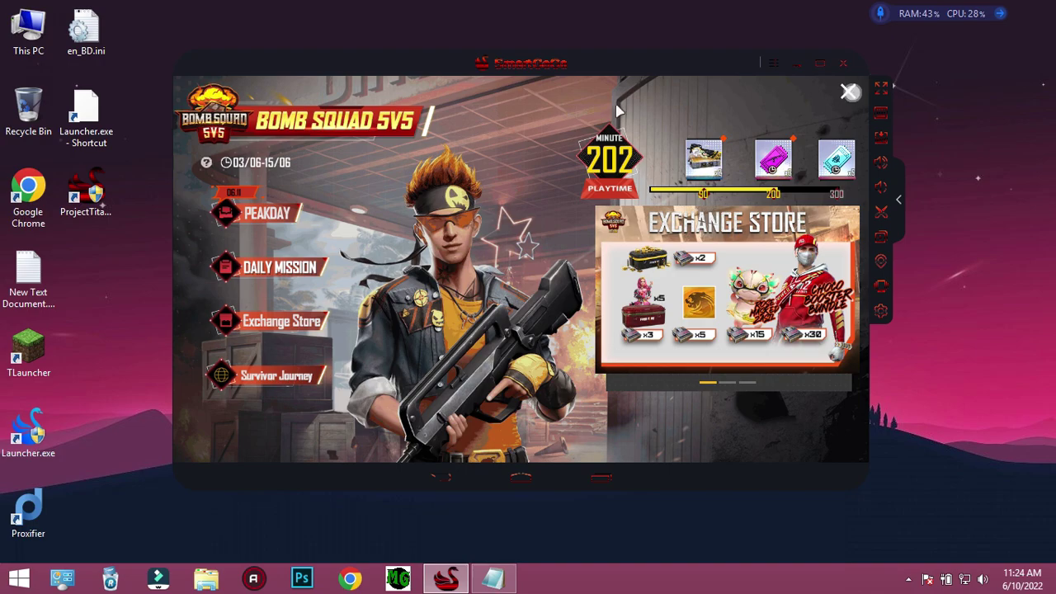
pyautogui.click(847, 91)
# Reopen the Download Center and check the download status of the Maps, Events and Special Maps categories
pyautogui.click(525, 90)
pyautogui.click(338, 252)
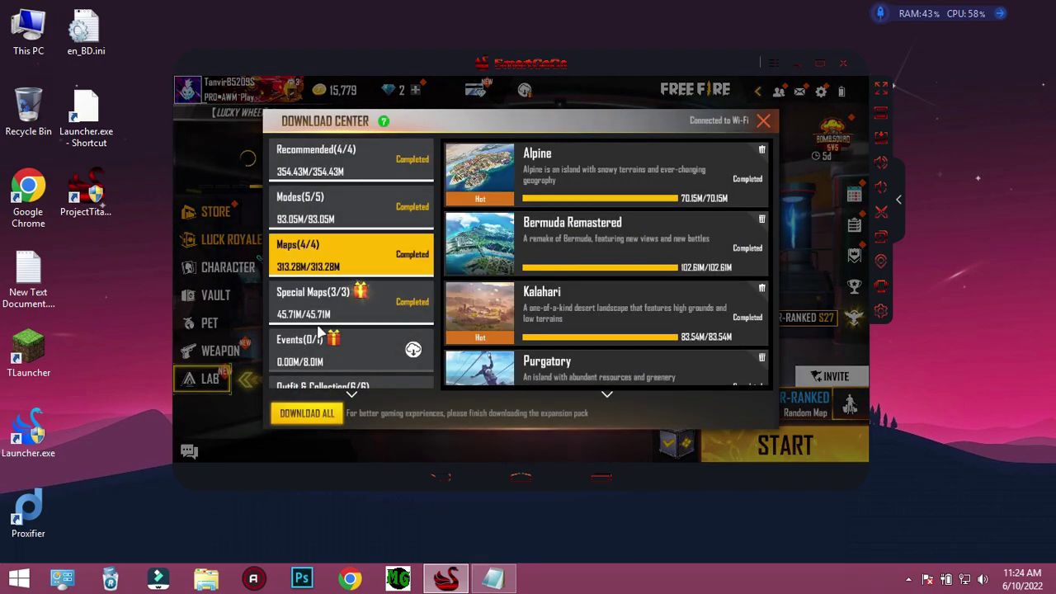
pyautogui.click(327, 353)
pyautogui.scroll(-2, 328, 347)
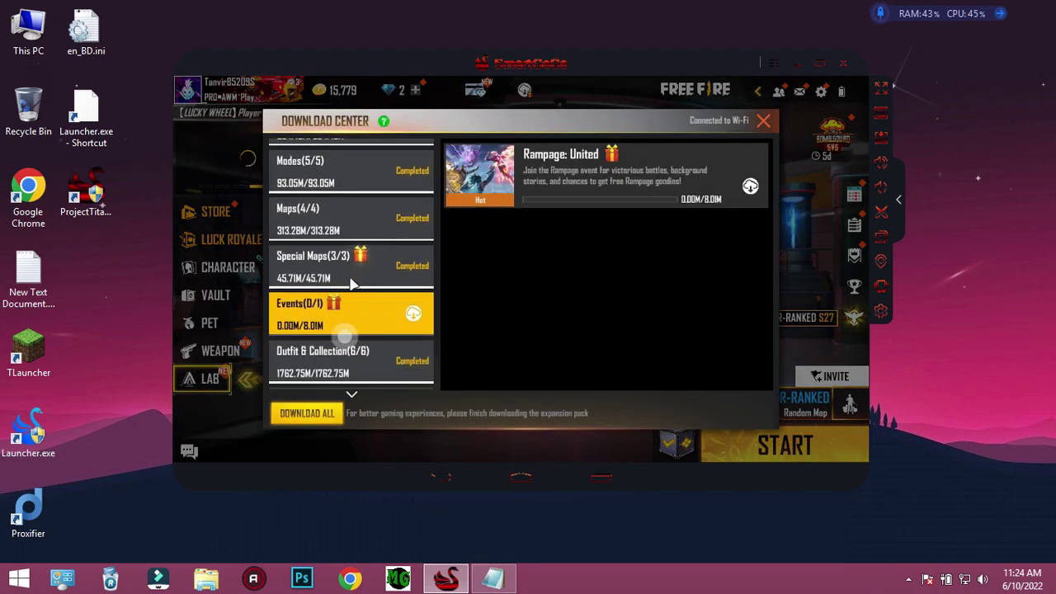
pyautogui.click(350, 233)
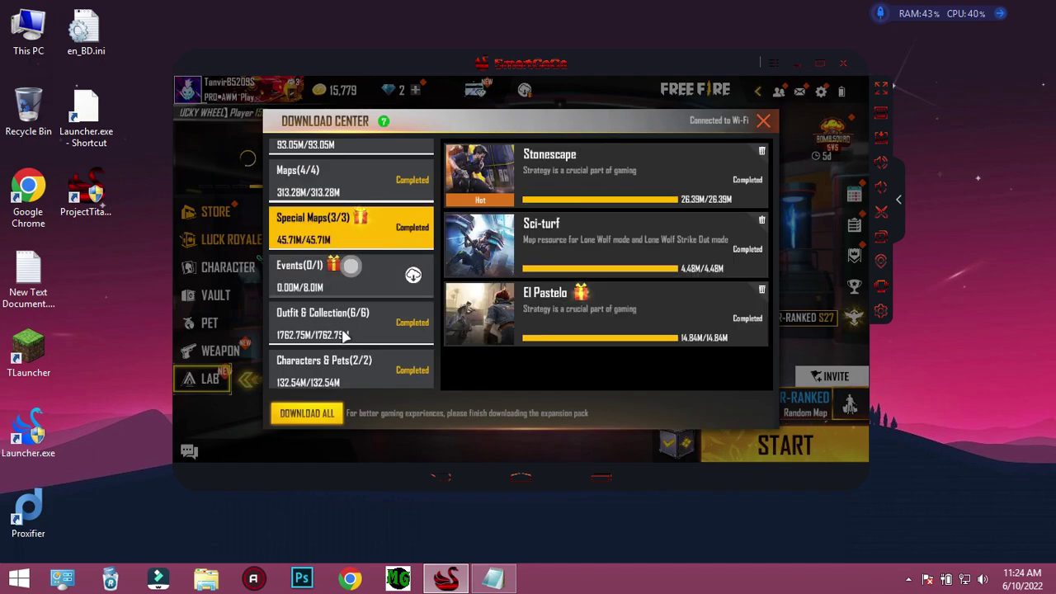
pyautogui.scroll(2, 346, 264)
# Delete the Alpine, Bermuda Remastered and Kalahari resources from the Maps category
pyautogui.click(330, 239)
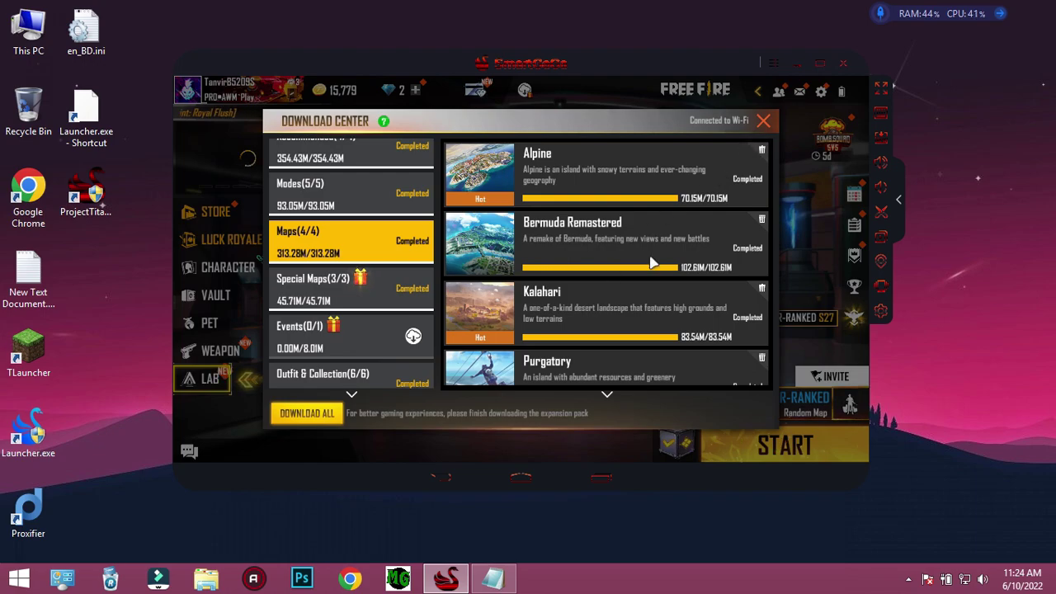
pyautogui.click(762, 150)
pyautogui.click(572, 328)
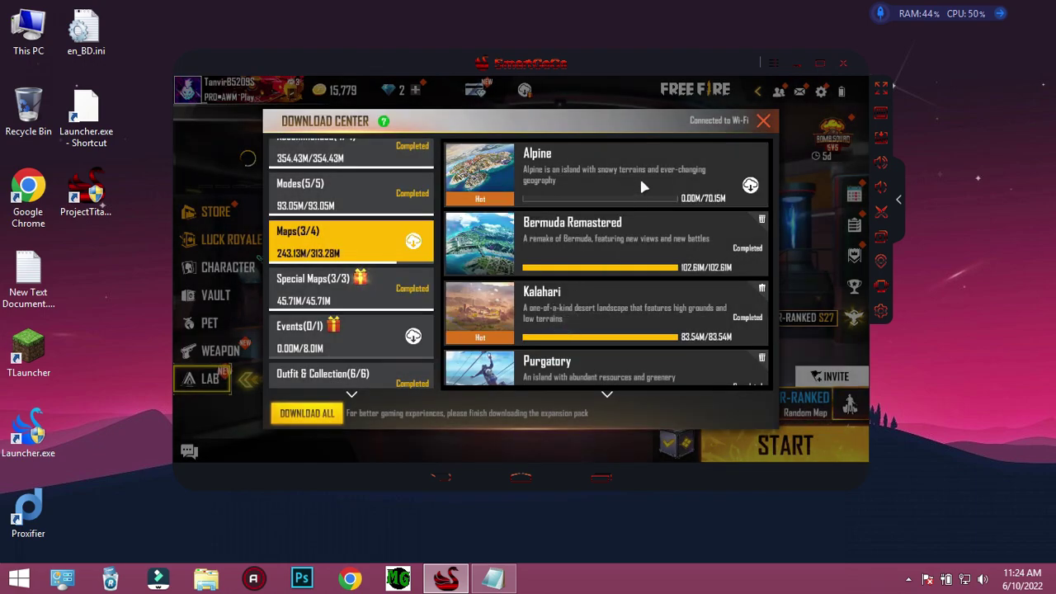
pyautogui.click(760, 219)
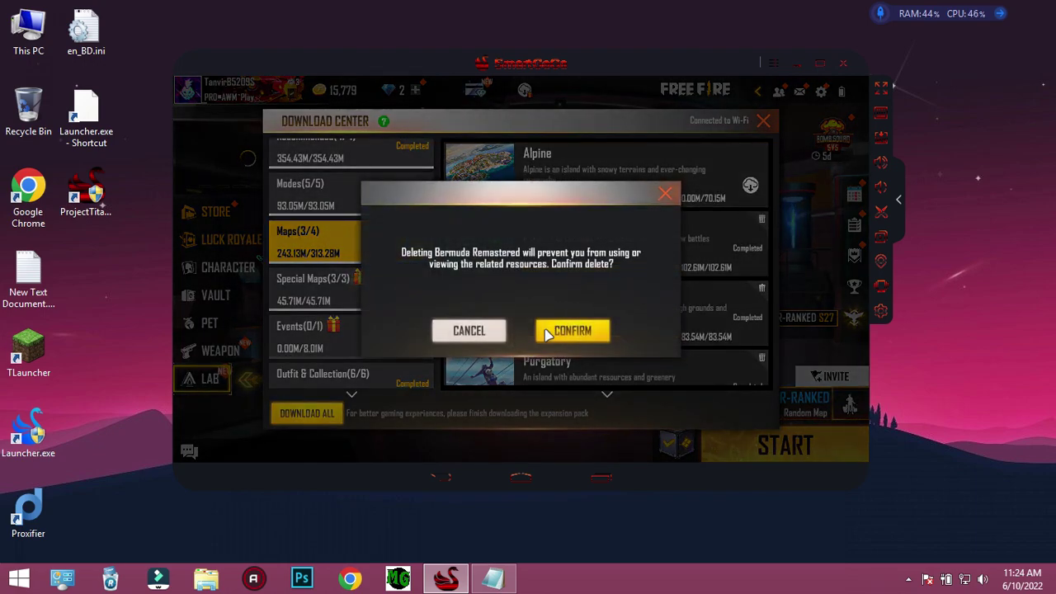
pyautogui.click(572, 330)
pyautogui.click(761, 288)
pyautogui.click(588, 330)
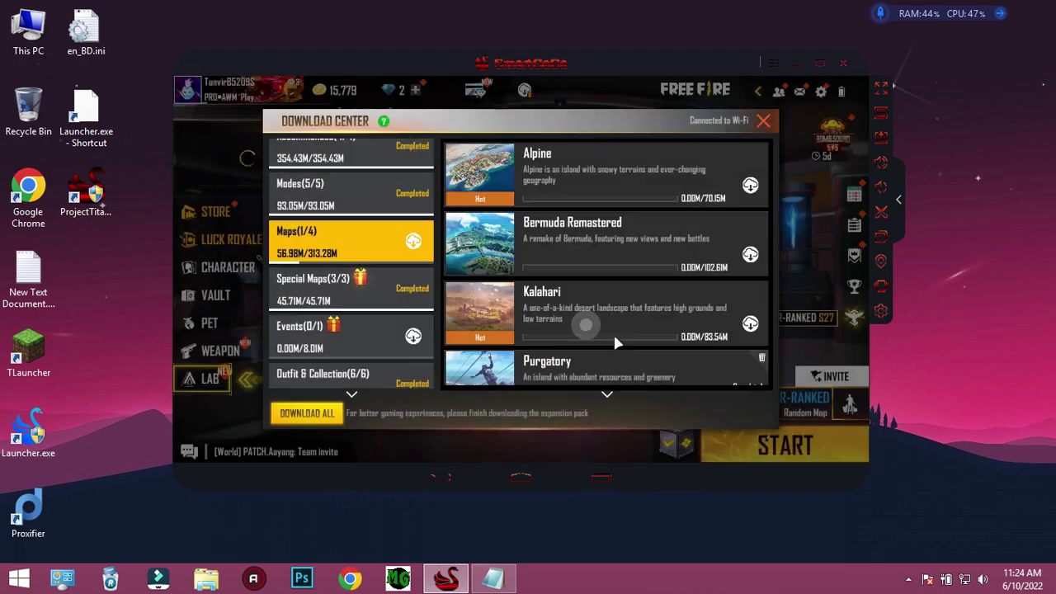
# In the Modes category, try to delete Lone Wolf while keeping the recommended resources, and delete Craftland
pyautogui.scroll(1, 346, 239)
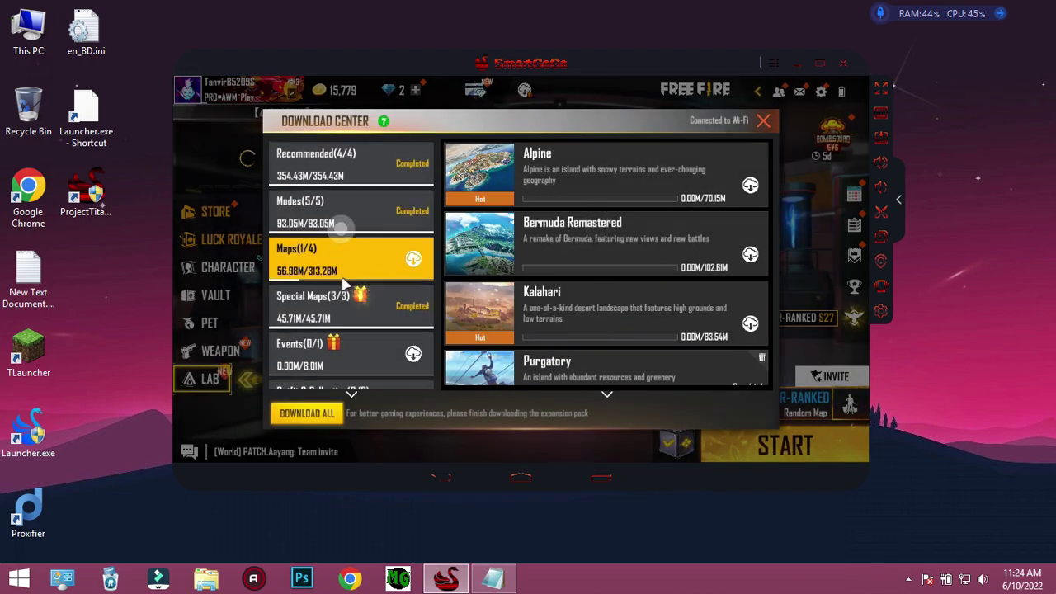
pyautogui.click(330, 206)
pyautogui.scroll(-1, 615, 198)
pyautogui.scroll(1, 620, 204)
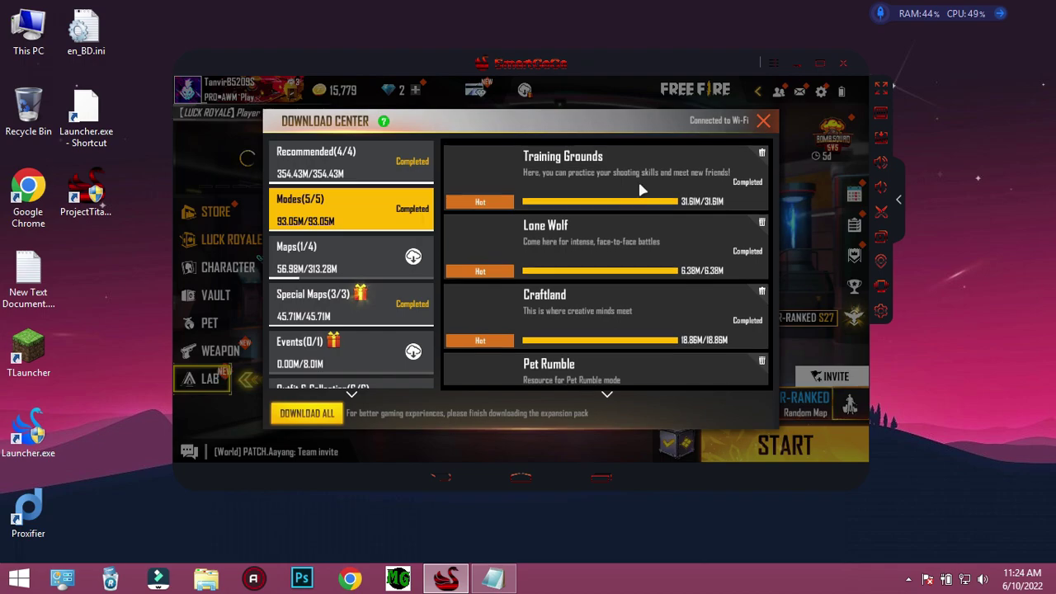
pyautogui.click(761, 220)
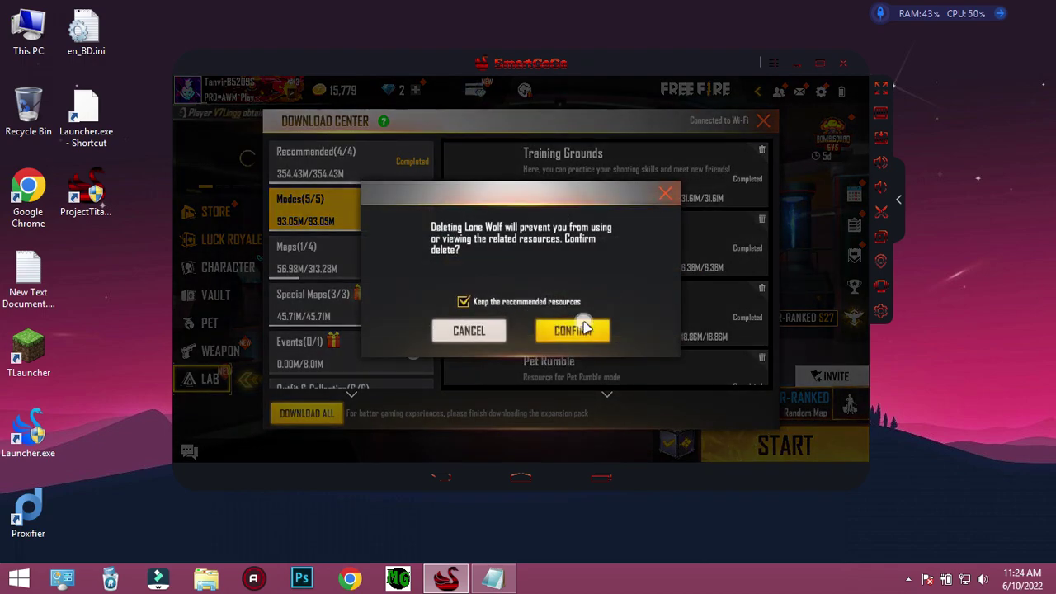
pyautogui.click(583, 329)
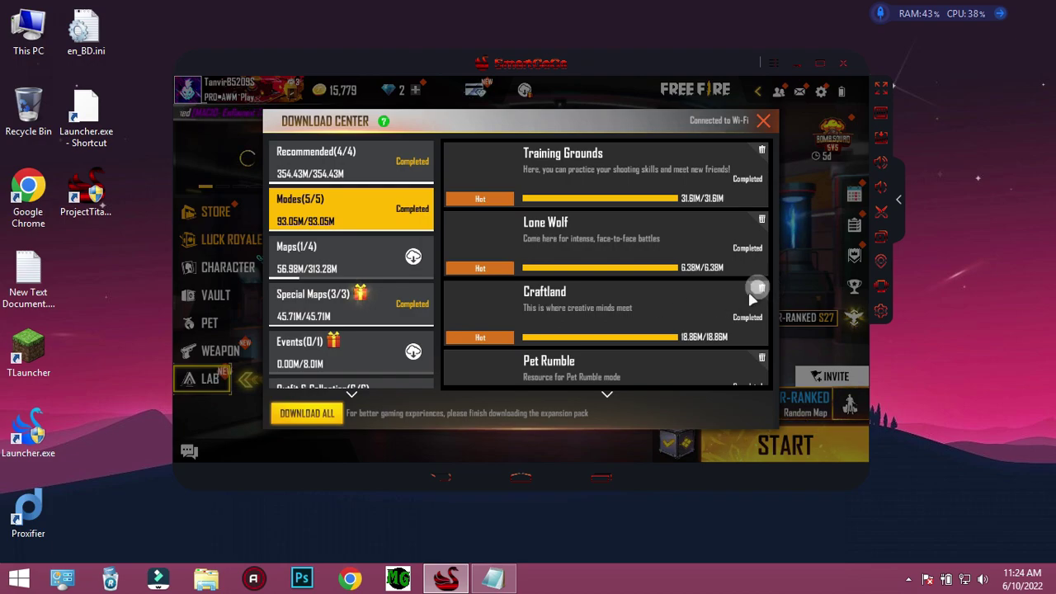
pyautogui.click(760, 290)
pyautogui.click(586, 329)
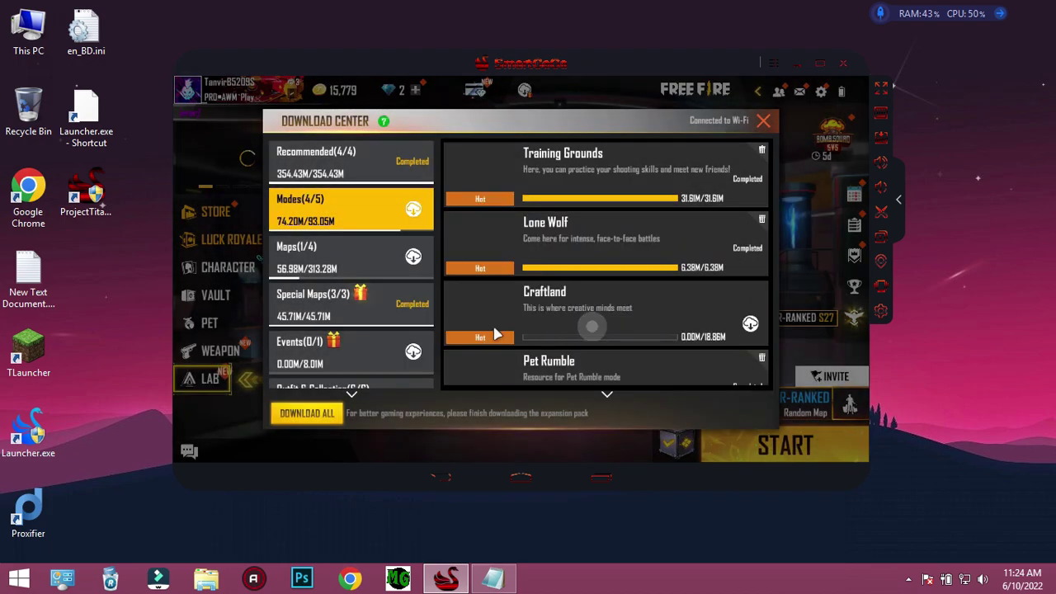